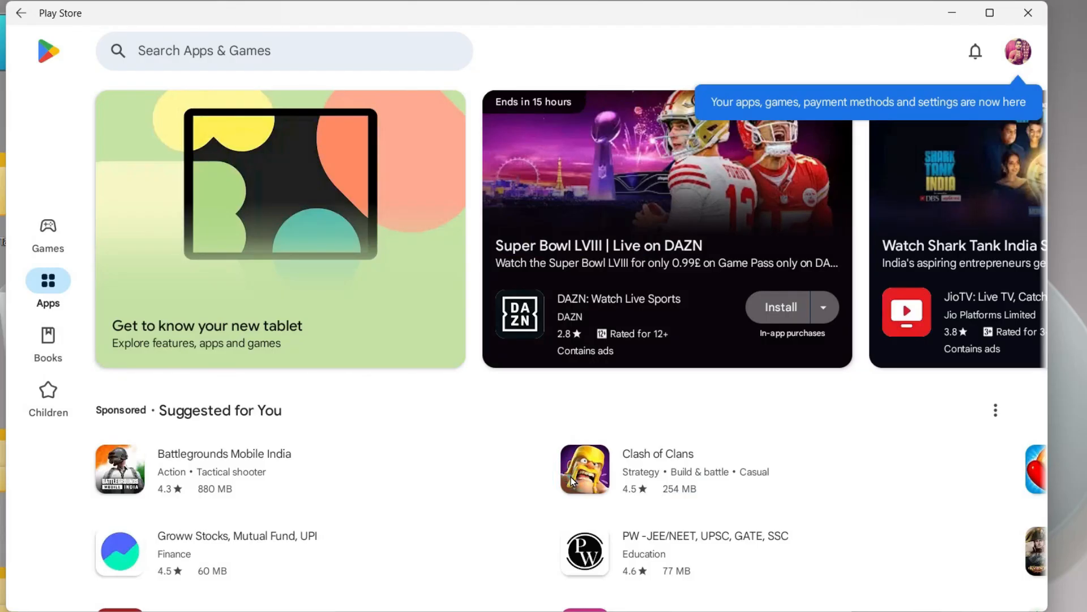
{"action": "scroll", "coordinate": [571, 476], "scroll_direction": "down", "scroll_amount": 3}
{"action": "scroll", "coordinate": [572, 477], "scroll_direction": "down", "scroll_amount": 3}
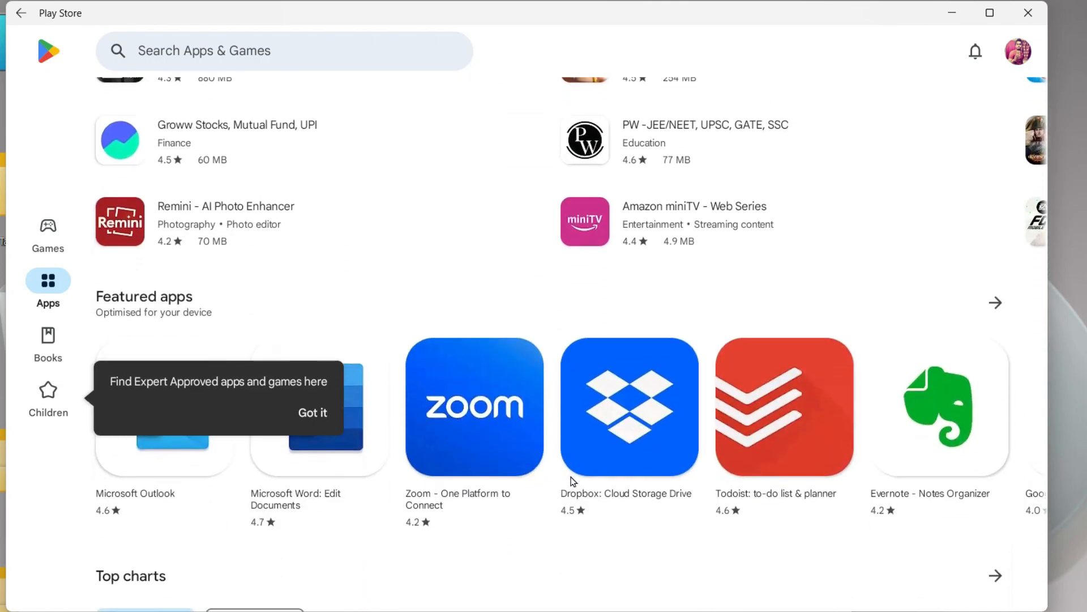
{"action": "scroll", "coordinate": [570, 477], "scroll_direction": "down", "scroll_amount": 2}
{"action": "scroll", "coordinate": [572, 476], "scroll_direction": "down", "scroll_amount": 3}
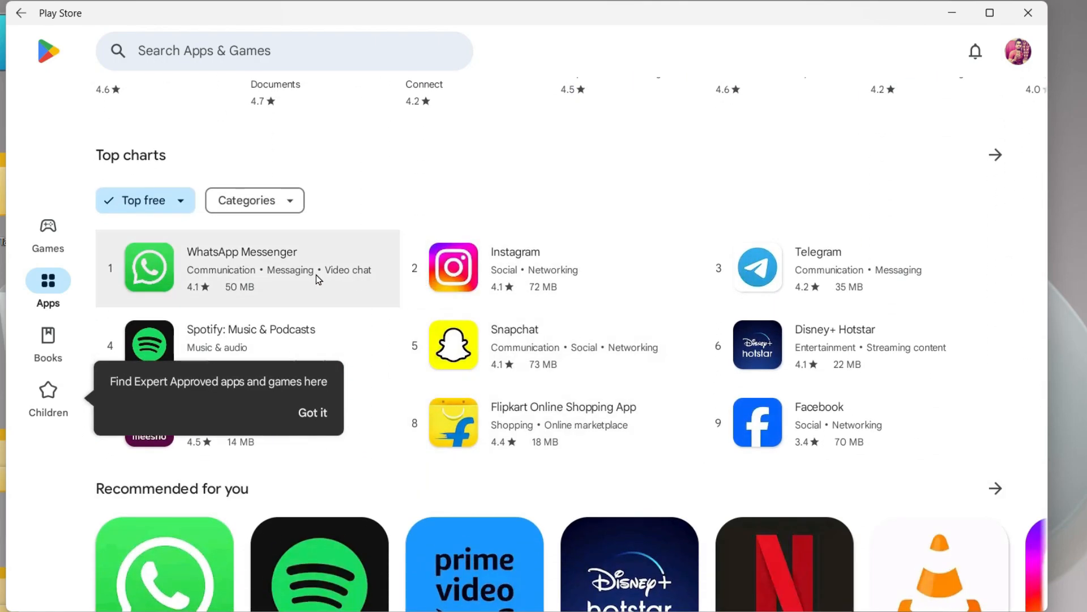
Open the WhatsApp Messenger page from the Play Store top charts
{"action": "left_click", "coordinate": [215, 276]}
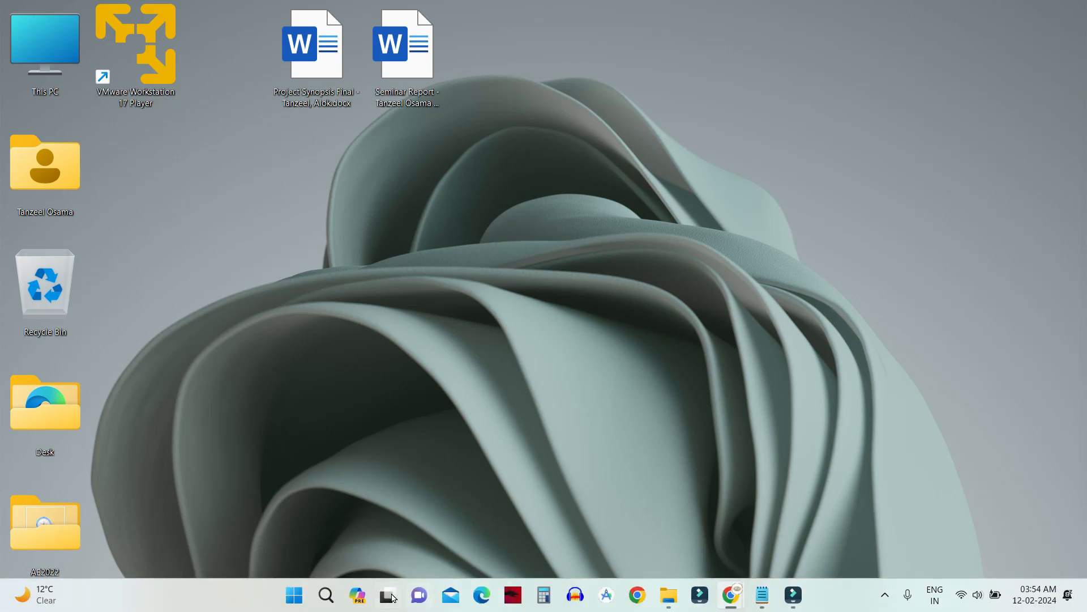
Find Windows Subsystem for Android via Start search and uninstall it
{"action": "left_click", "coordinate": [294, 595]}
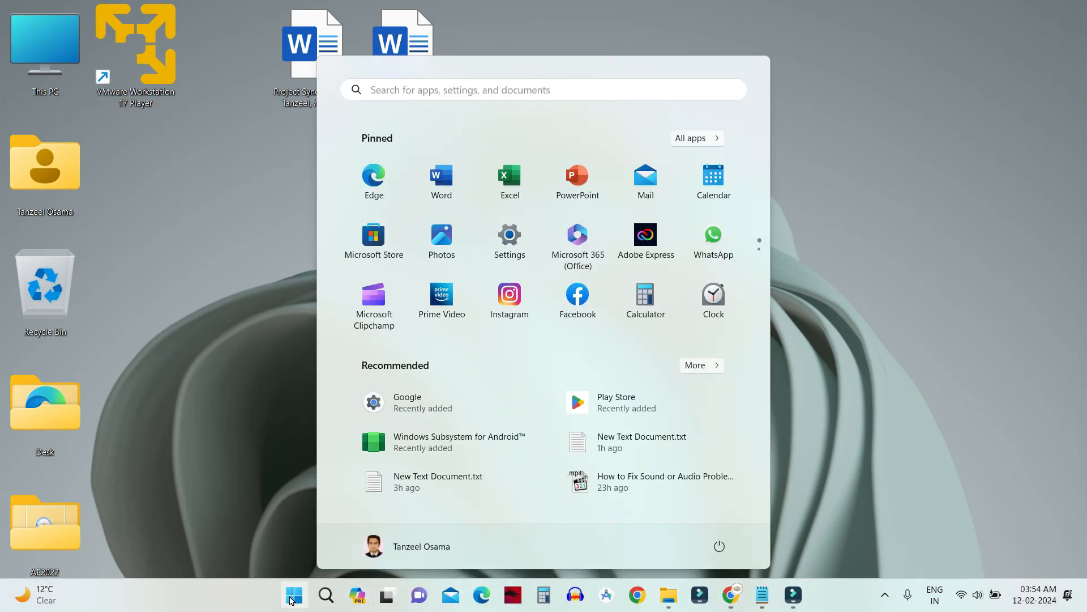
{"action": "type", "text": "w"}
{"action": "type", "text": "in"}
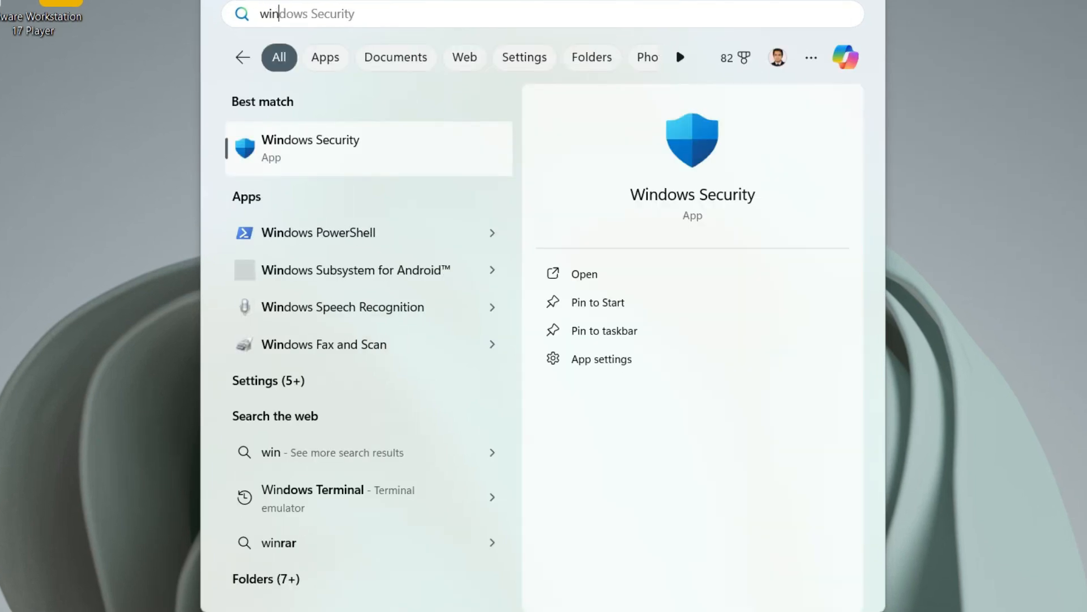
{"action": "type", "text": "dows "}
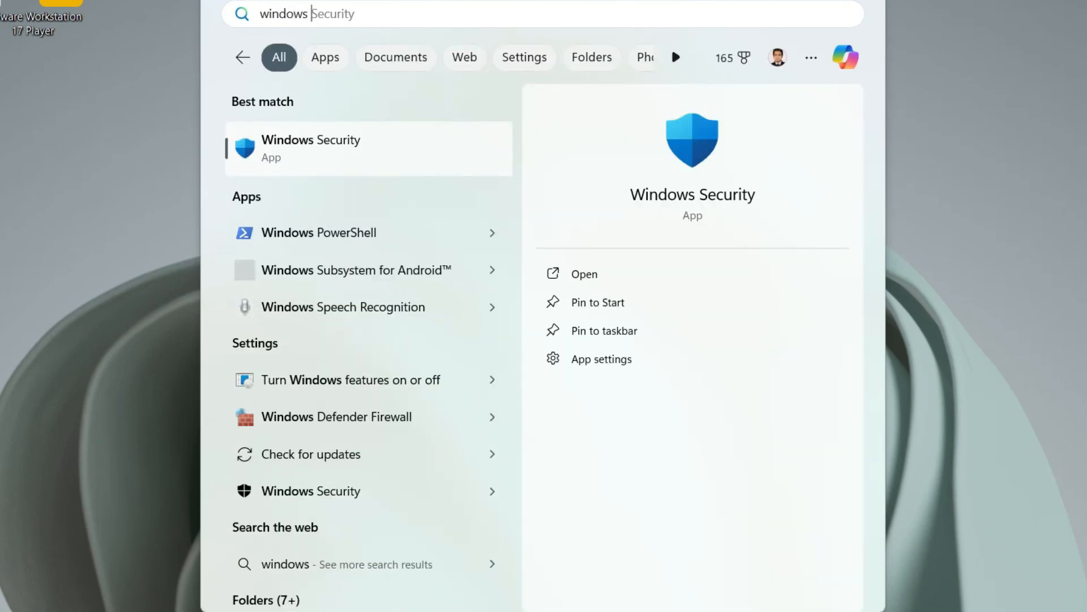
{"action": "type", "text": "subsys"}
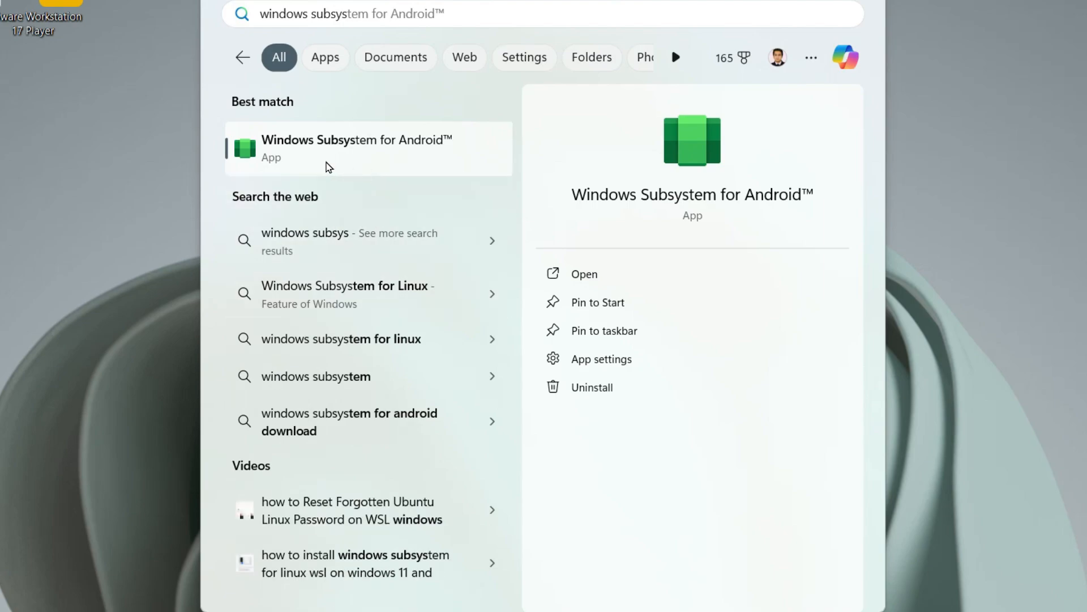
{"action": "left_click", "coordinate": [592, 387]}
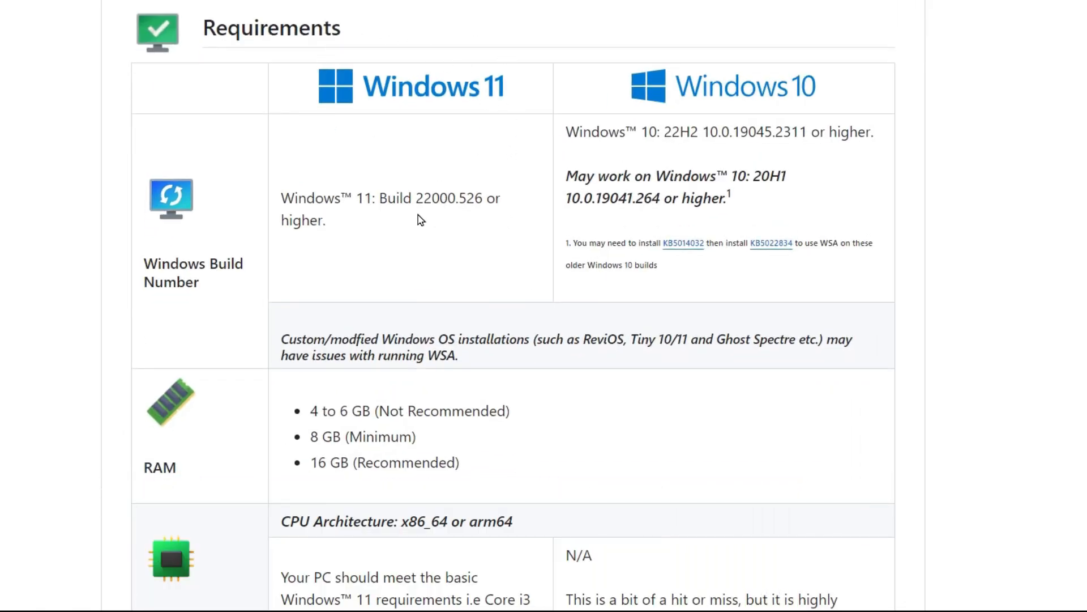
{"action": "left_click_drag", "start_coordinate": [416, 198], "coordinate": [456, 198]}
{"action": "left_click_drag", "start_coordinate": [566, 199], "coordinate": [660, 198]}
{"action": "scroll", "coordinate": [661, 198], "scroll_direction": "down", "scroll_amount": 2}
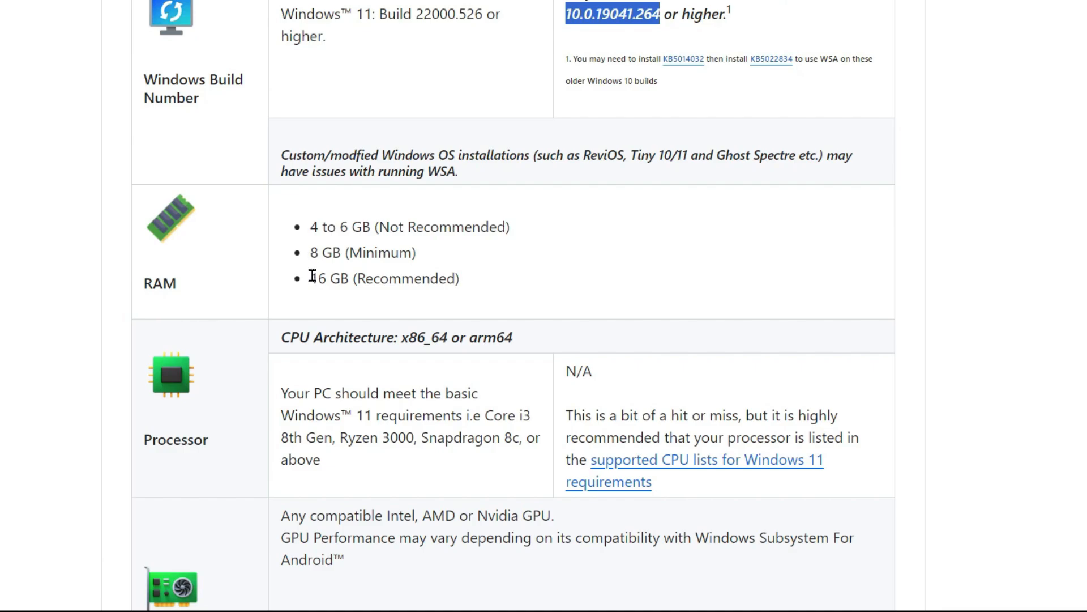
{"action": "double_click", "coordinate": [523, 414]}
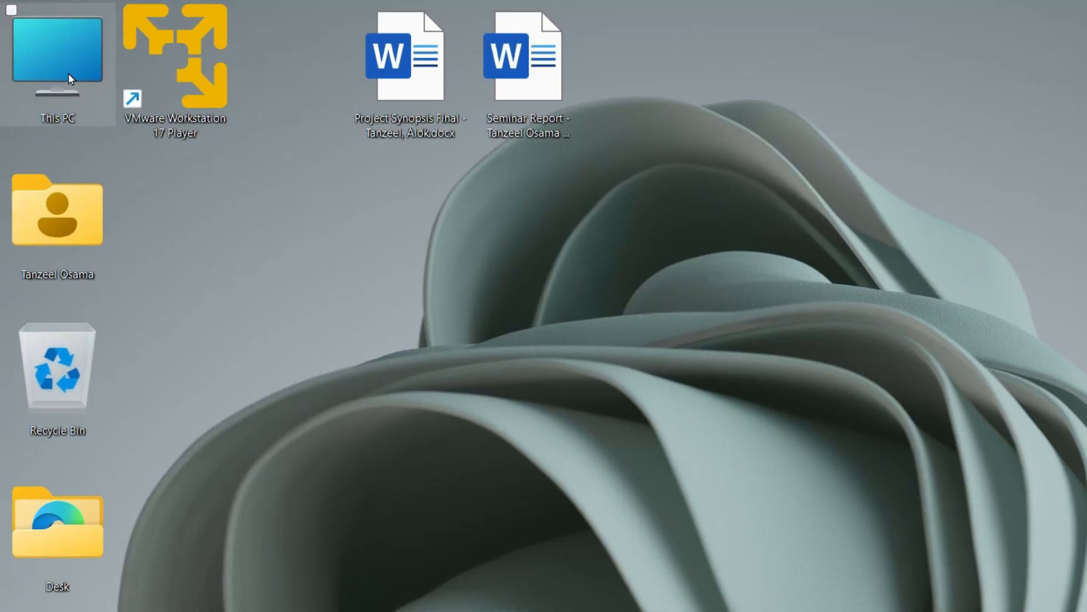
View This PC's About page and highlight OS build 22621.3085, i7 processor and 16 GB RAM
{"action": "right_click", "coordinate": [69, 73]}
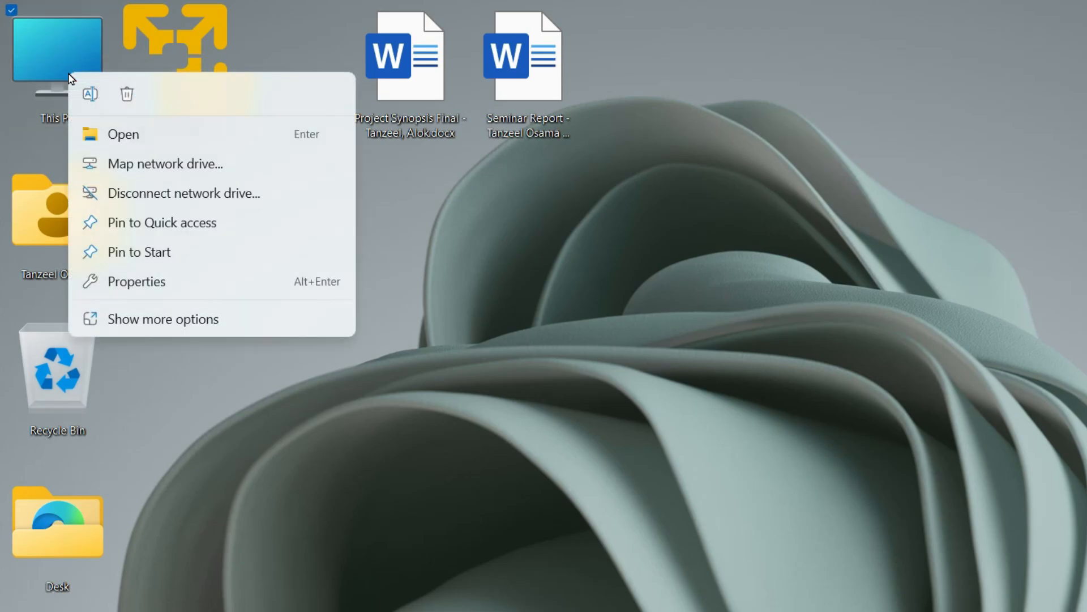
{"action": "left_click", "coordinate": [172, 283]}
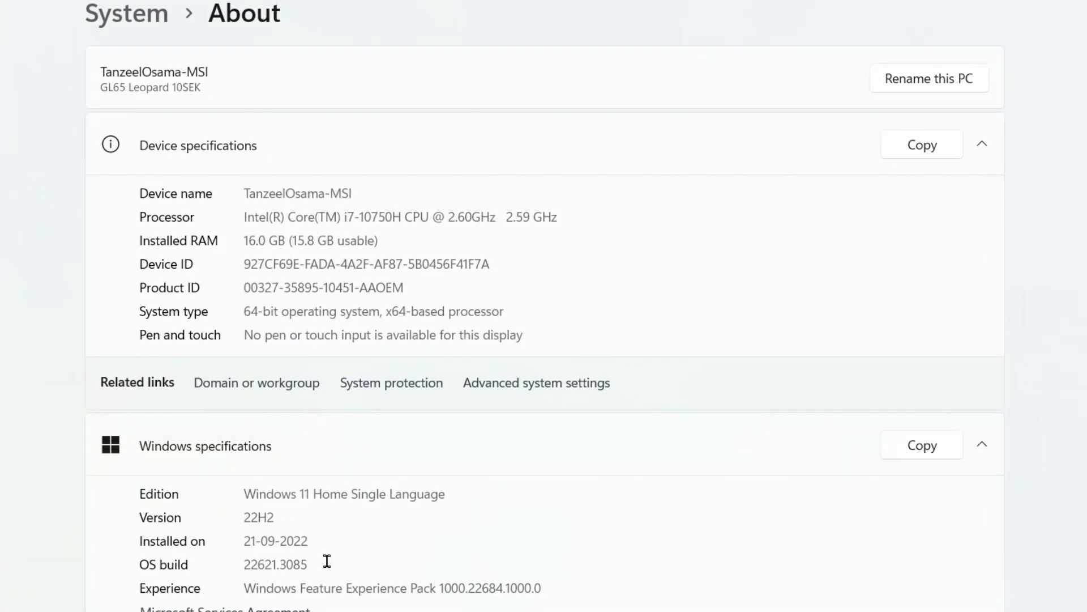
{"action": "left_click_drag", "start_coordinate": [314, 563], "coordinate": [239, 563]}
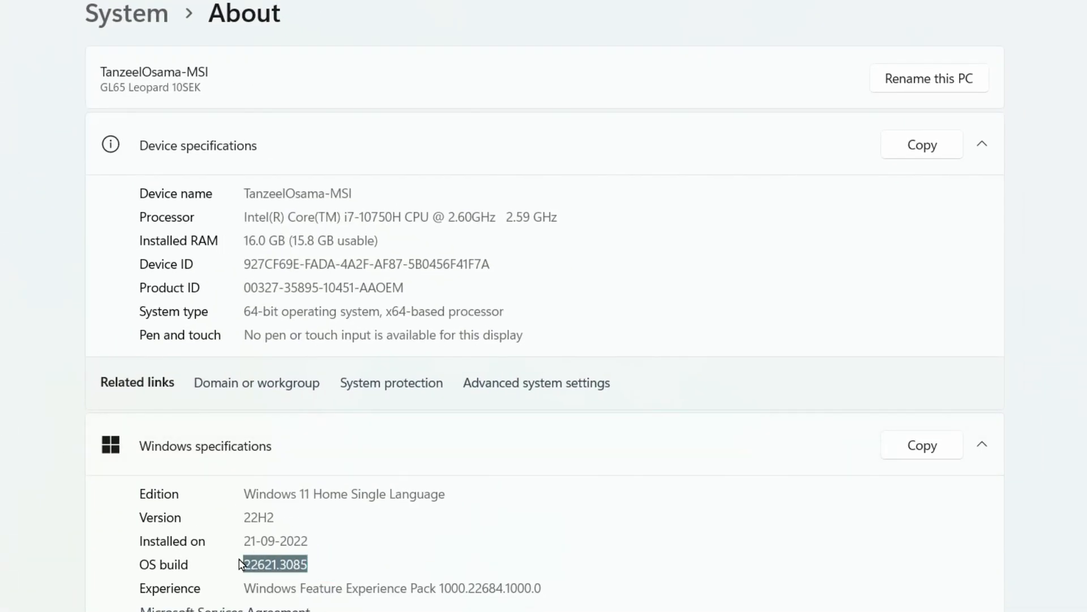
{"action": "left_click", "coordinate": [245, 217]}
{"action": "left_click_drag", "start_coordinate": [391, 241], "coordinate": [216, 245]}
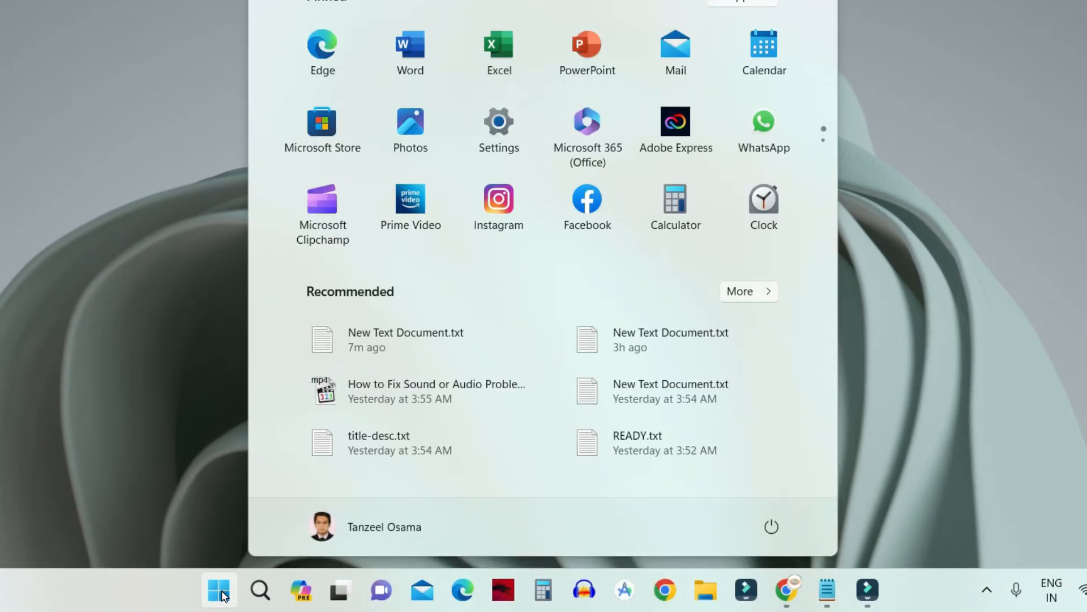
{"action": "type", "text": "turn"}
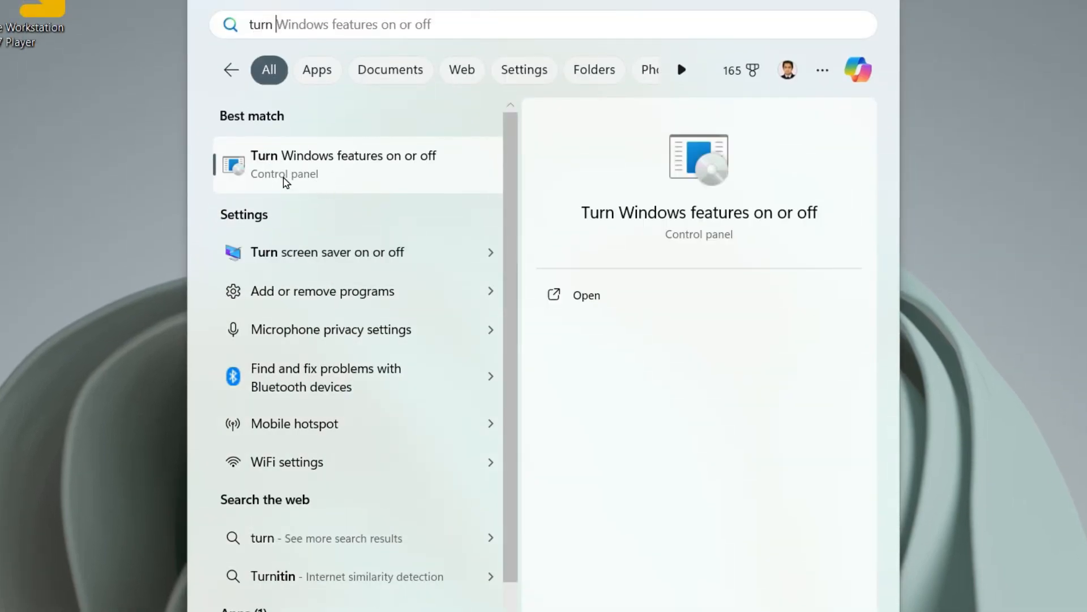
Open 'Turn Windows features on or off' to check Virtual Machine Platform
{"action": "left_click", "coordinate": [399, 163]}
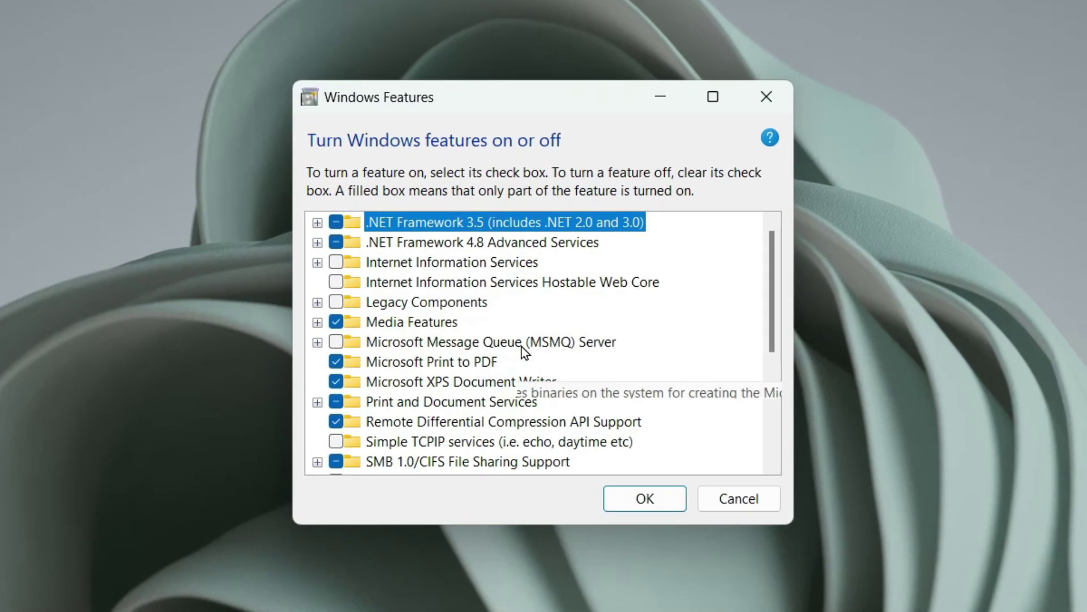
{"action": "scroll", "coordinate": [527, 340], "scroll_direction": "down", "scroll_amount": 3}
{"action": "scroll", "coordinate": [534, 333], "scroll_direction": "down", "scroll_amount": 3}
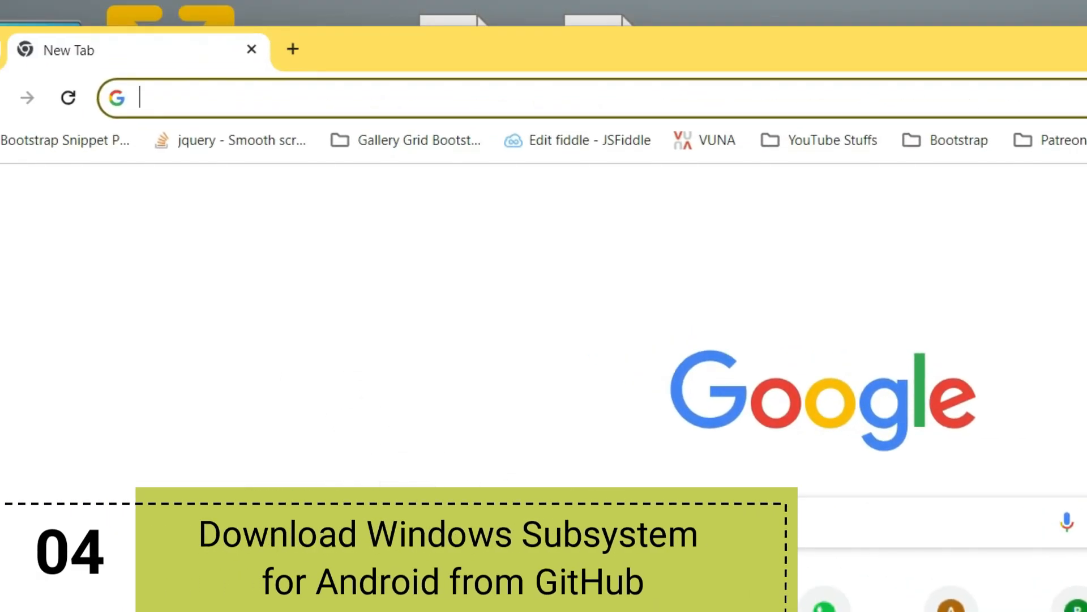
{"action": "type", "text": "wsa"}
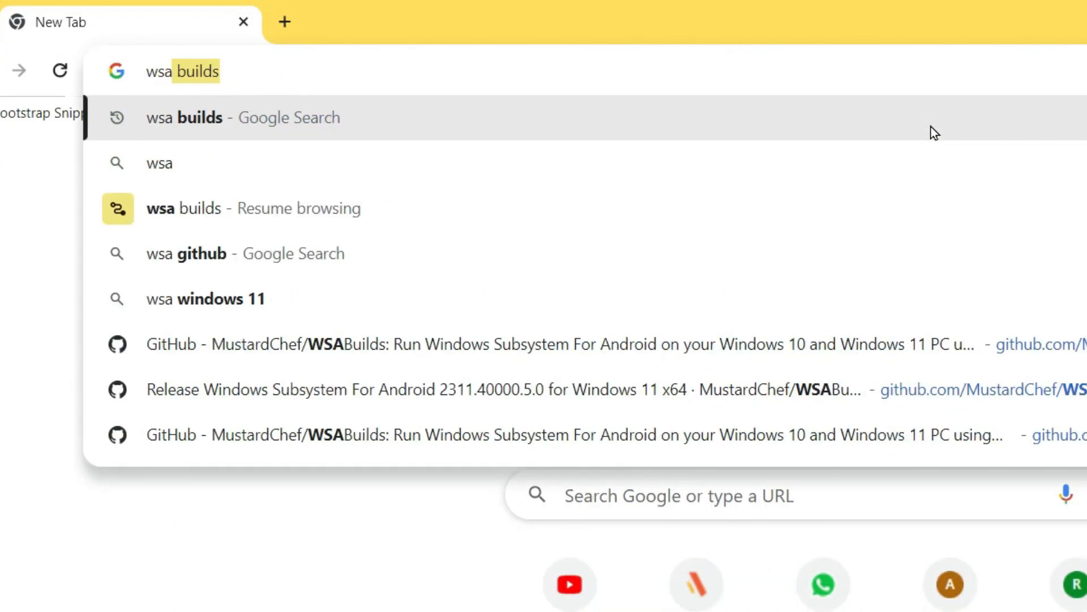
From the WSABuilds GitHub Windows 11 x64 stable release, download MindTheGapps-13.0-RemovedAmazon.7z
{"action": "key", "text": "Return"}
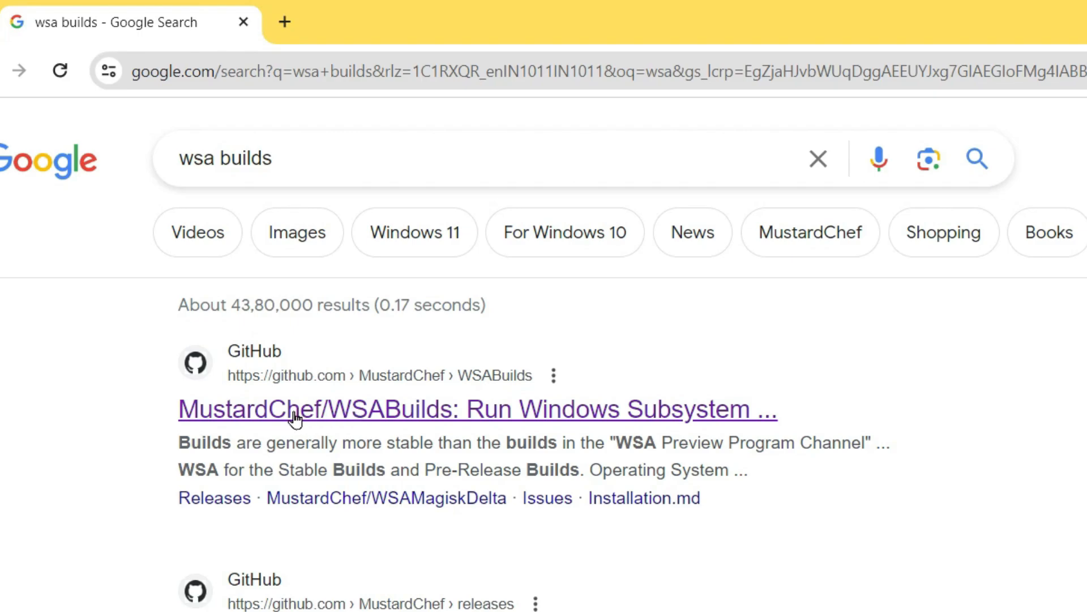
{"action": "left_click", "coordinate": [342, 416]}
{"action": "scroll", "coordinate": [245, 306], "scroll_direction": "down", "scroll_amount": 5}
{"action": "scroll", "coordinate": [244, 306], "scroll_direction": "down", "scroll_amount": 8}
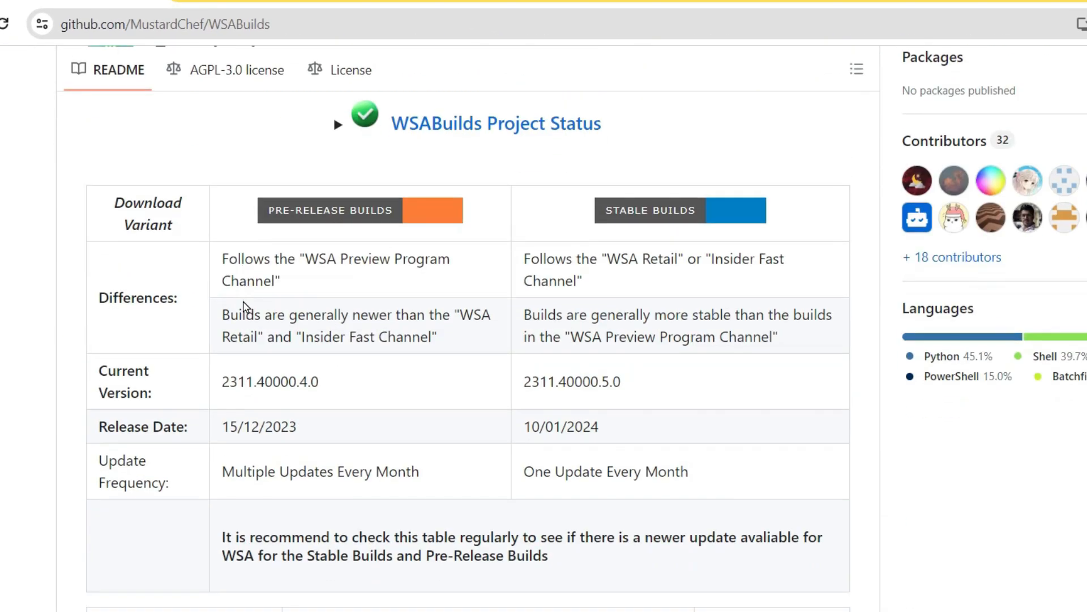
{"action": "scroll", "coordinate": [245, 306], "scroll_direction": "down", "scroll_amount": 6}
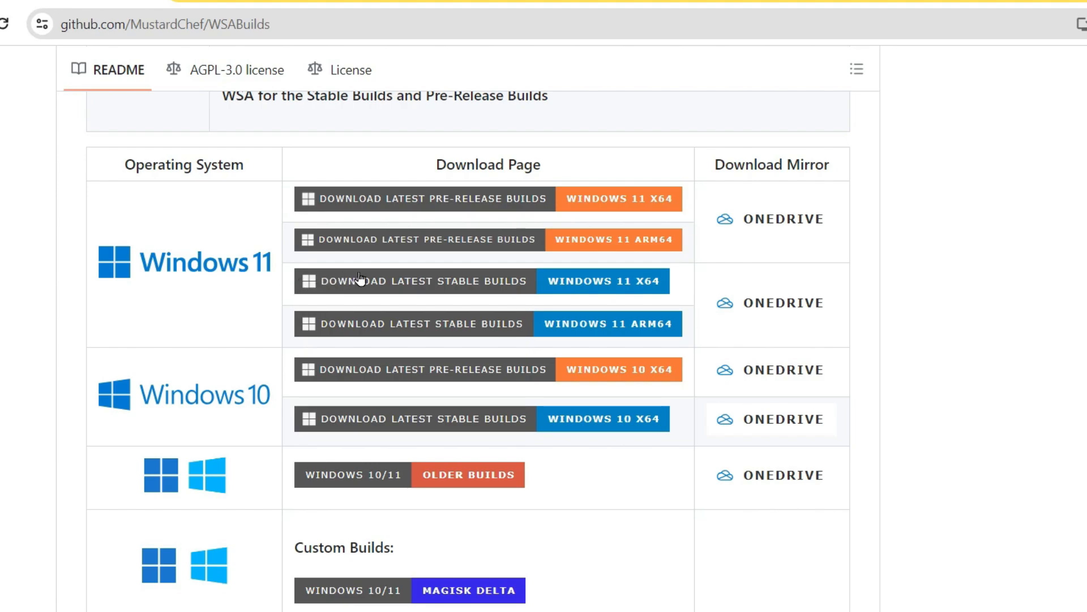
{"action": "left_click", "coordinate": [604, 287]}
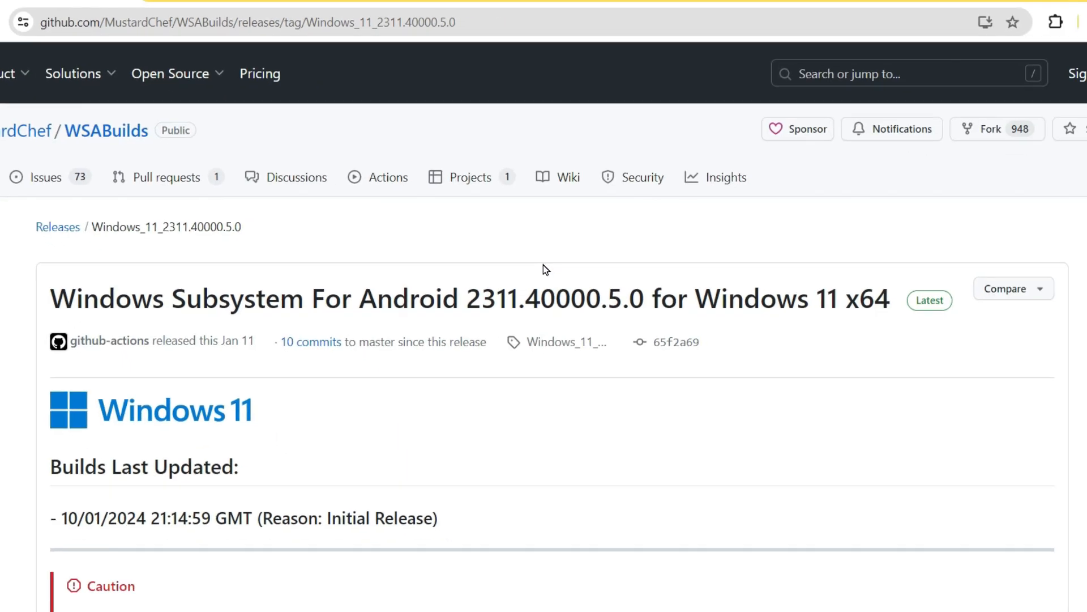
{"action": "scroll", "coordinate": [543, 265], "scroll_direction": "down", "scroll_amount": 5}
{"action": "scroll", "coordinate": [543, 264], "scroll_direction": "down", "scroll_amount": 5}
{"action": "scroll", "coordinate": [543, 264], "scroll_direction": "down", "scroll_amount": 5}
{"action": "scroll", "coordinate": [543, 264], "scroll_direction": "down", "scroll_amount": 5}
{"action": "scroll", "coordinate": [543, 264], "scroll_direction": "down", "scroll_amount": 5}
{"action": "scroll", "coordinate": [543, 264], "scroll_direction": "down", "scroll_amount": 5}
{"action": "scroll", "coordinate": [543, 264], "scroll_direction": "down", "scroll_amount": 5}
{"action": "scroll", "coordinate": [543, 264], "scroll_direction": "down", "scroll_amount": 1}
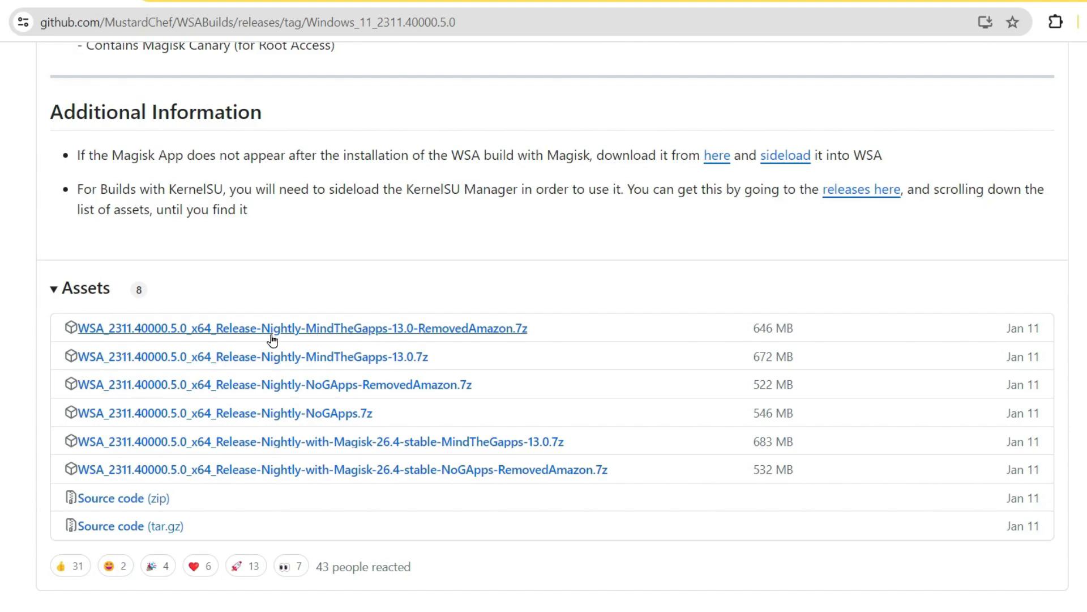
{"action": "left_click", "coordinate": [327, 332]}
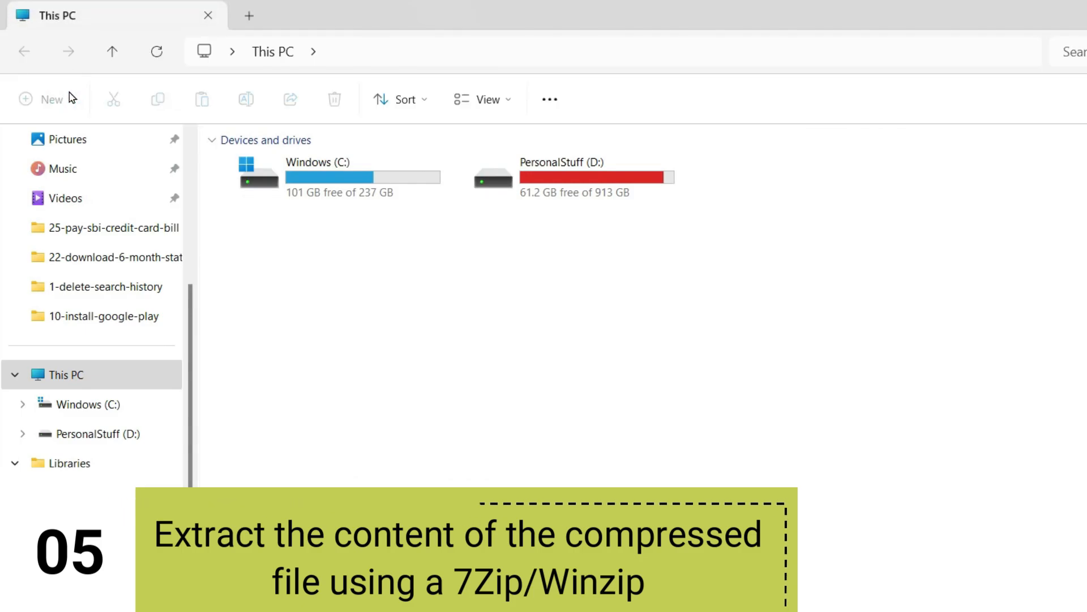
{"action": "scroll", "coordinate": [80, 221], "scroll_direction": "up", "scroll_amount": 5}
In Downloads, choose another app to open the WSA MindTheGapps .7z archive
{"action": "left_click", "coordinate": [77, 293]}
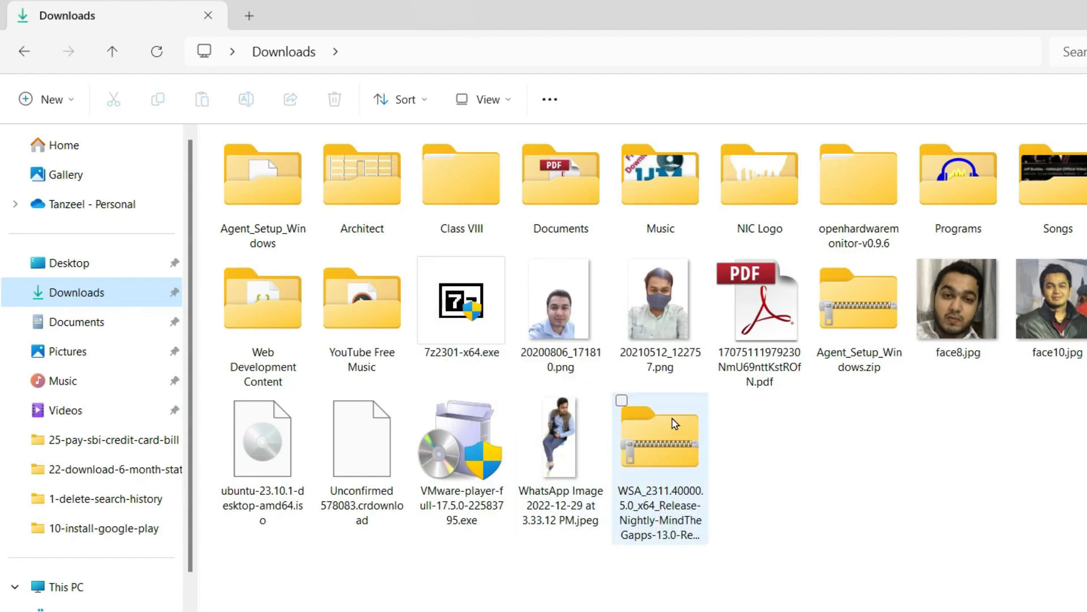
{"action": "left_click", "coordinate": [660, 442]}
{"action": "right_click", "coordinate": [414, 386]}
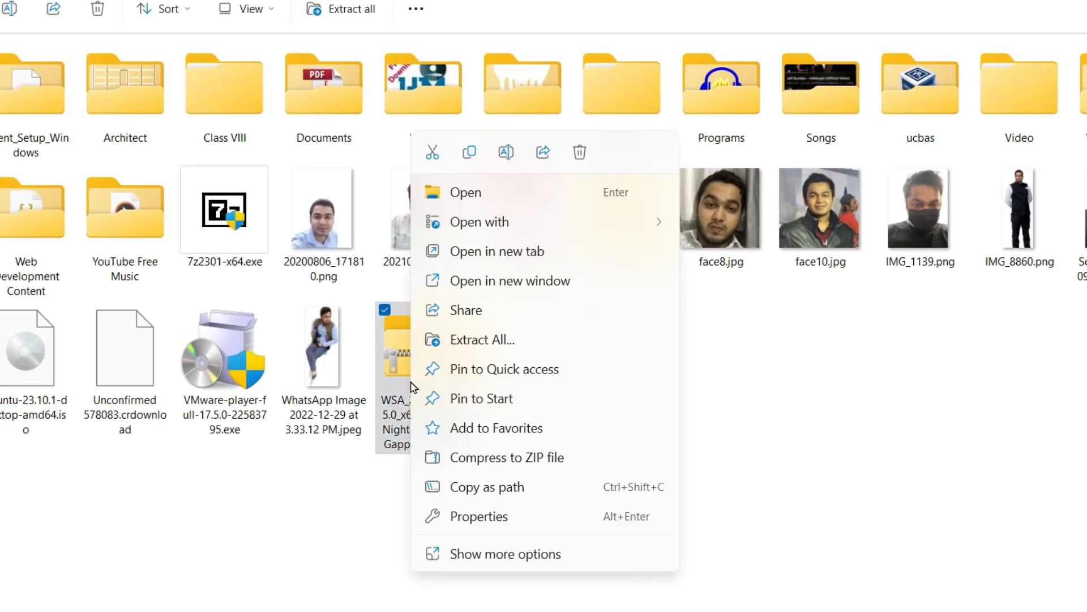
{"action": "mouse_move", "coordinate": [481, 222]}
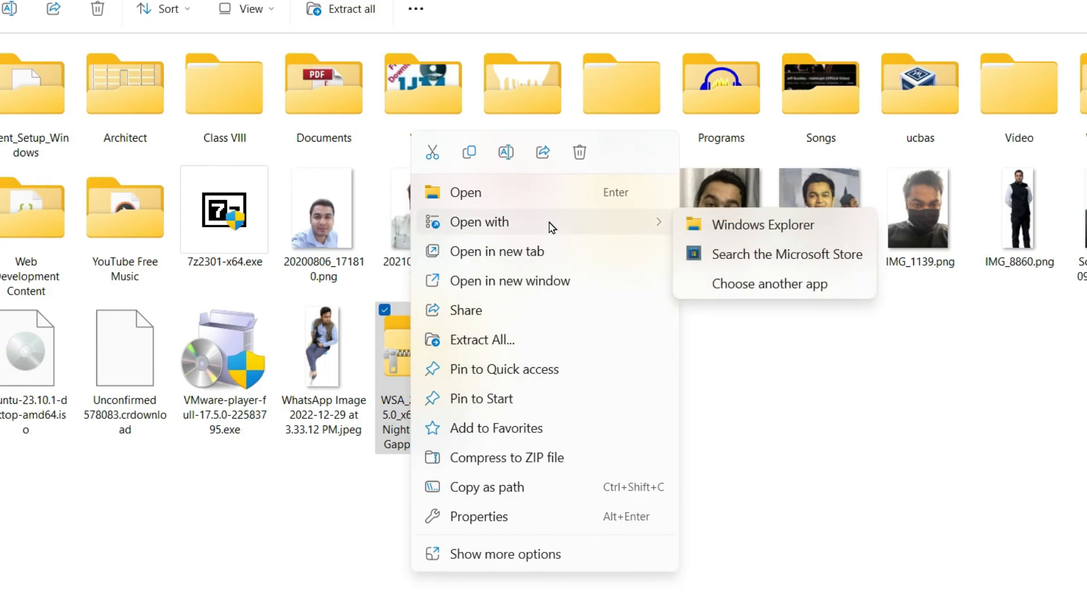
{"action": "left_click", "coordinate": [776, 288]}
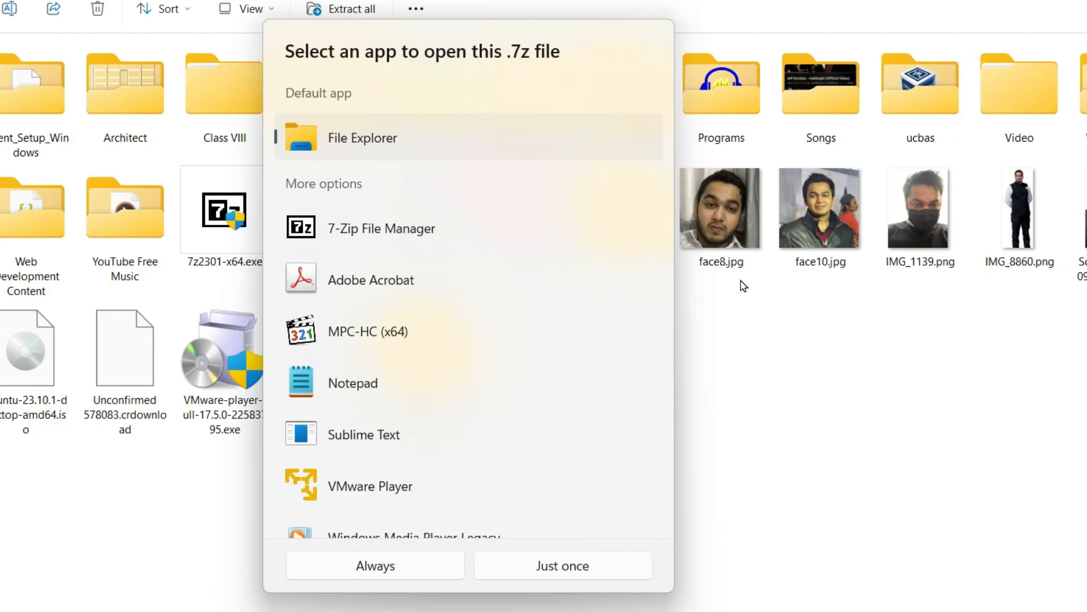
Open the archive with 7-Zip just once and start extracting its single folder
{"action": "left_click", "coordinate": [388, 232]}
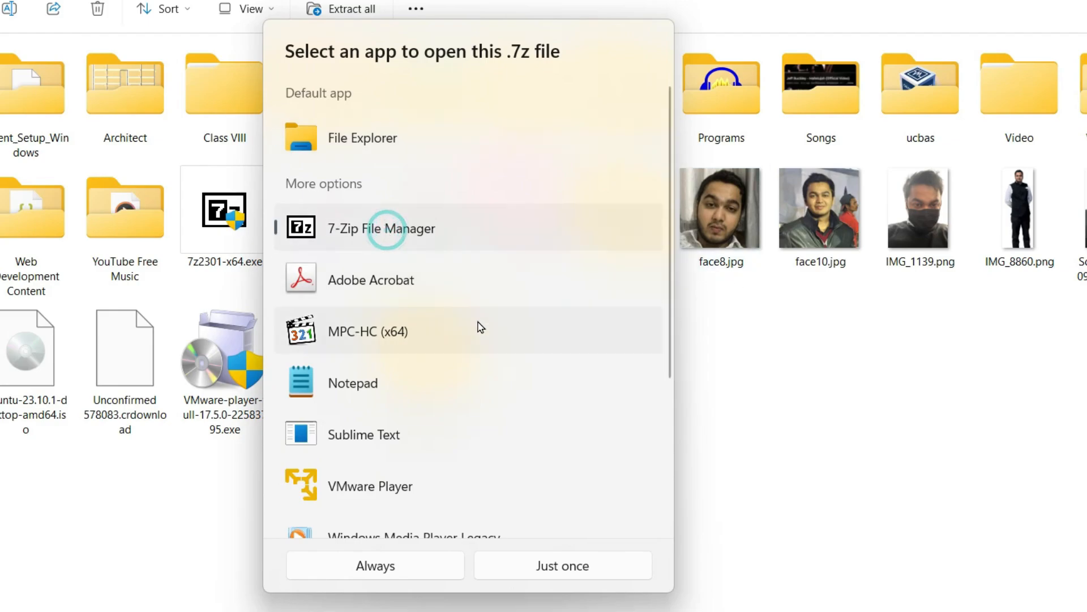
{"action": "left_click", "coordinate": [562, 566]}
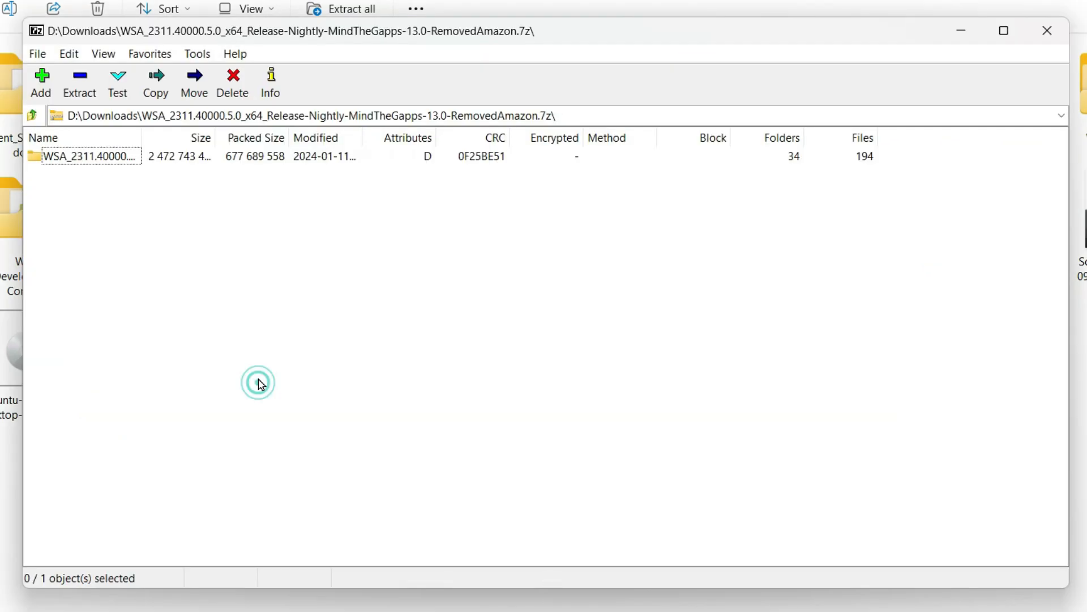
{"action": "left_click", "coordinate": [105, 158]}
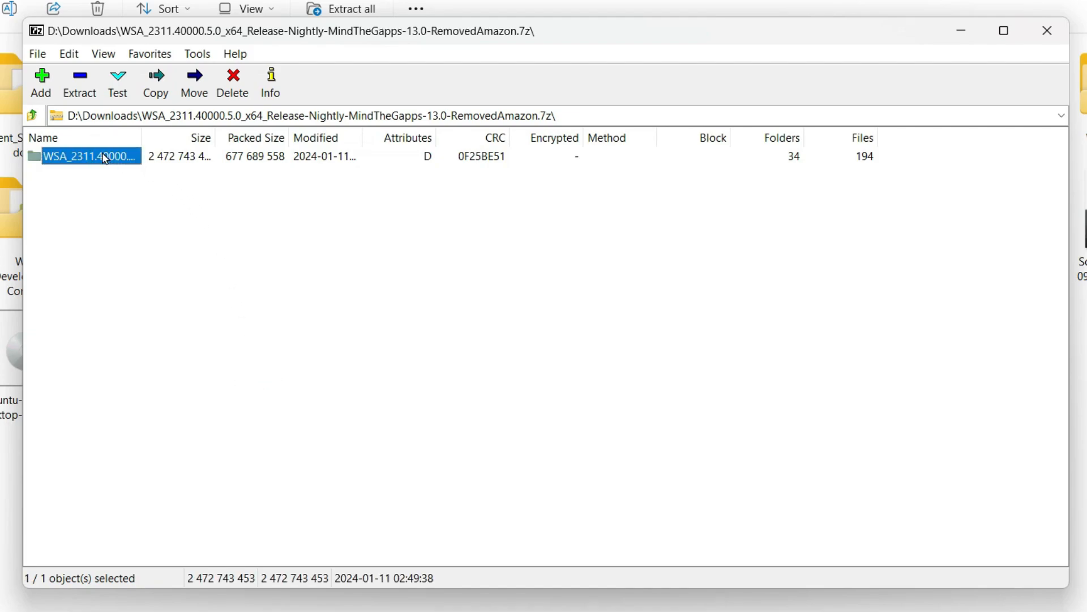
{"action": "left_click", "coordinate": [79, 93]}
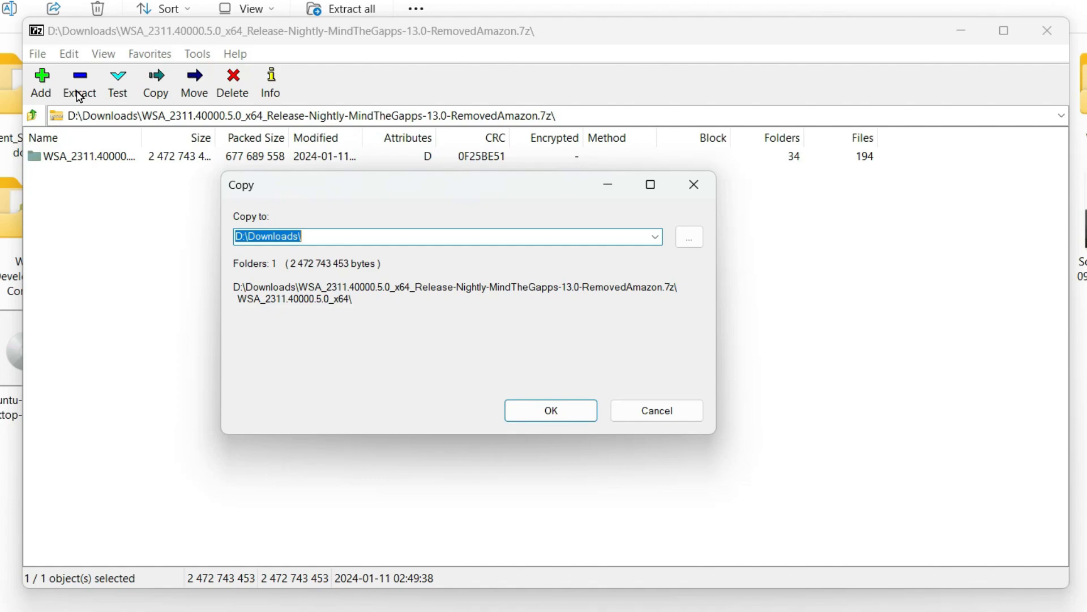
Create a new WSA folder under Documents and extract the archive folder into it
{"action": "left_click", "coordinate": [689, 237]}
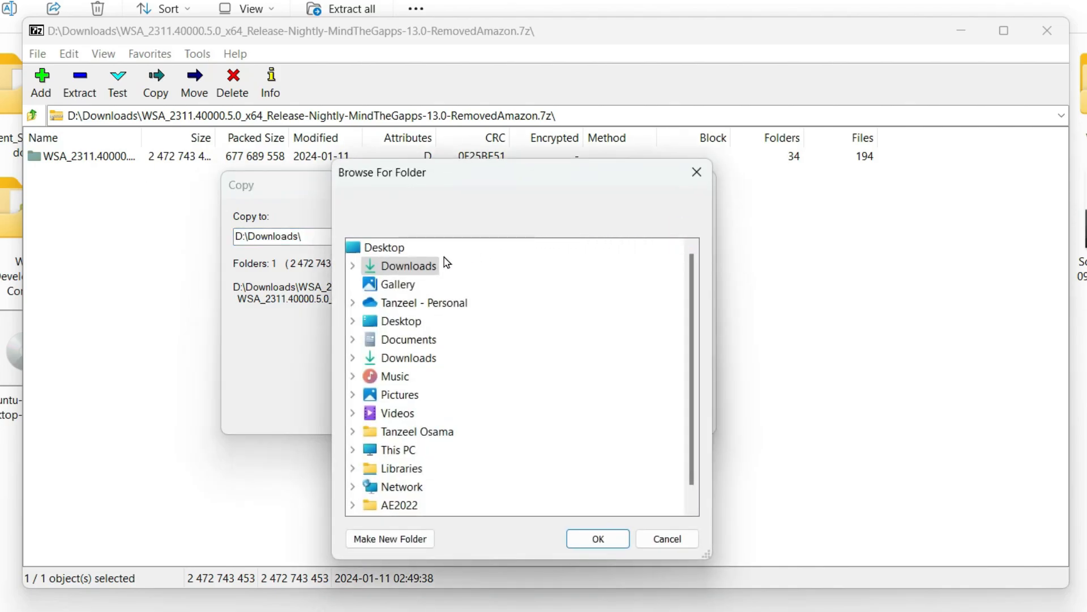
{"action": "double_click", "coordinate": [409, 339]}
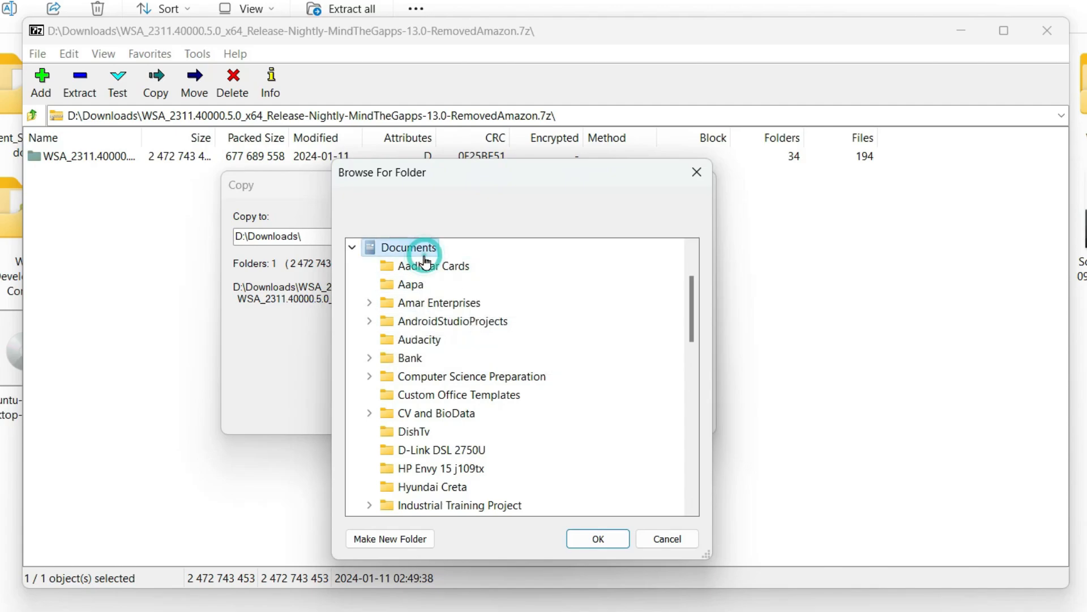
{"action": "left_click", "coordinate": [390, 539]}
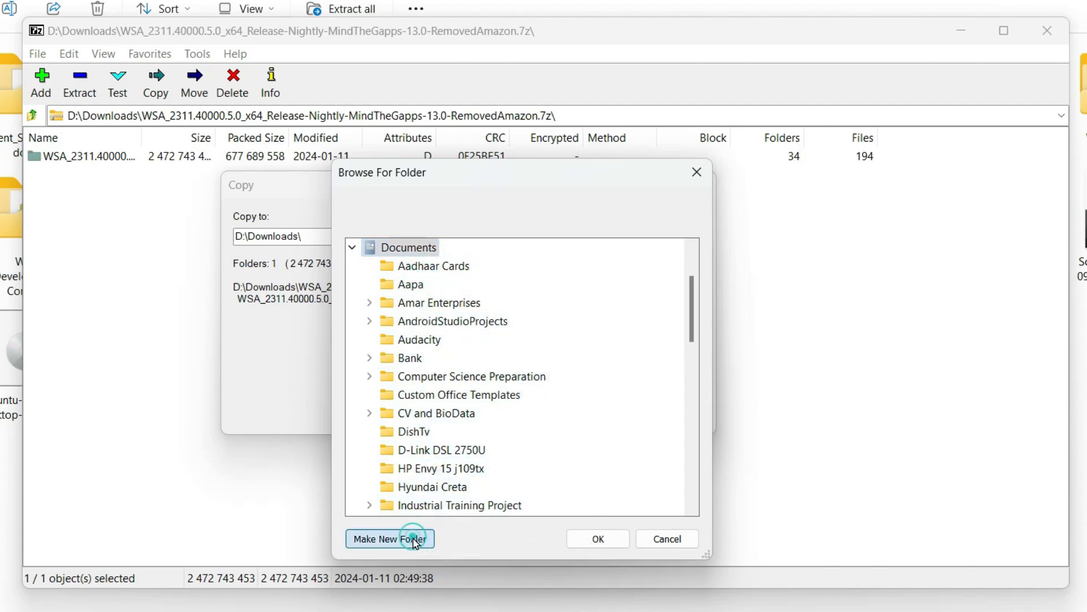
{"action": "type", "text": "WSA"}
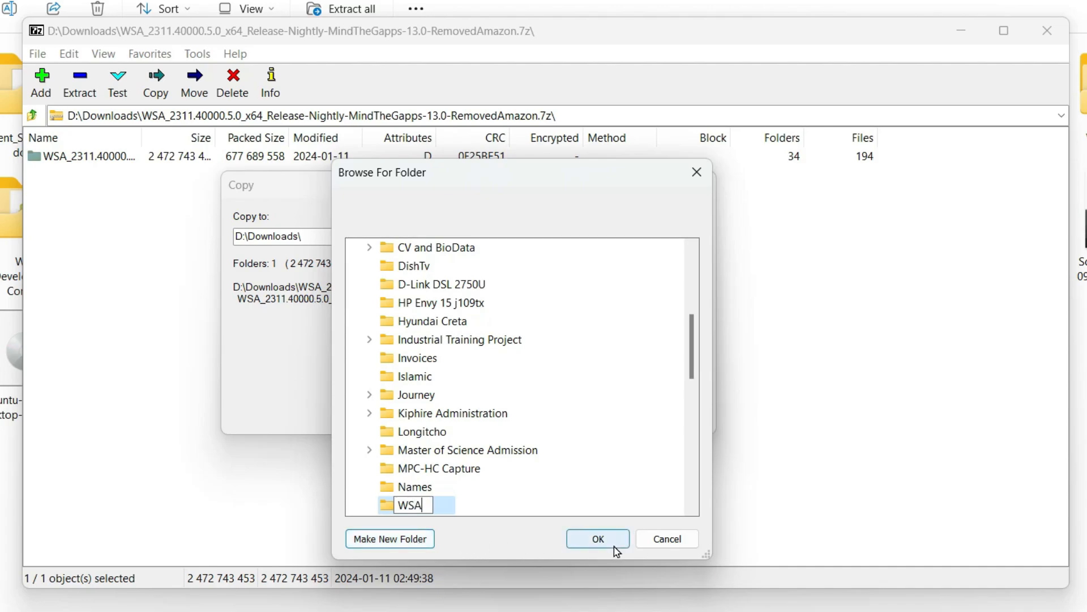
{"action": "left_click", "coordinate": [597, 539]}
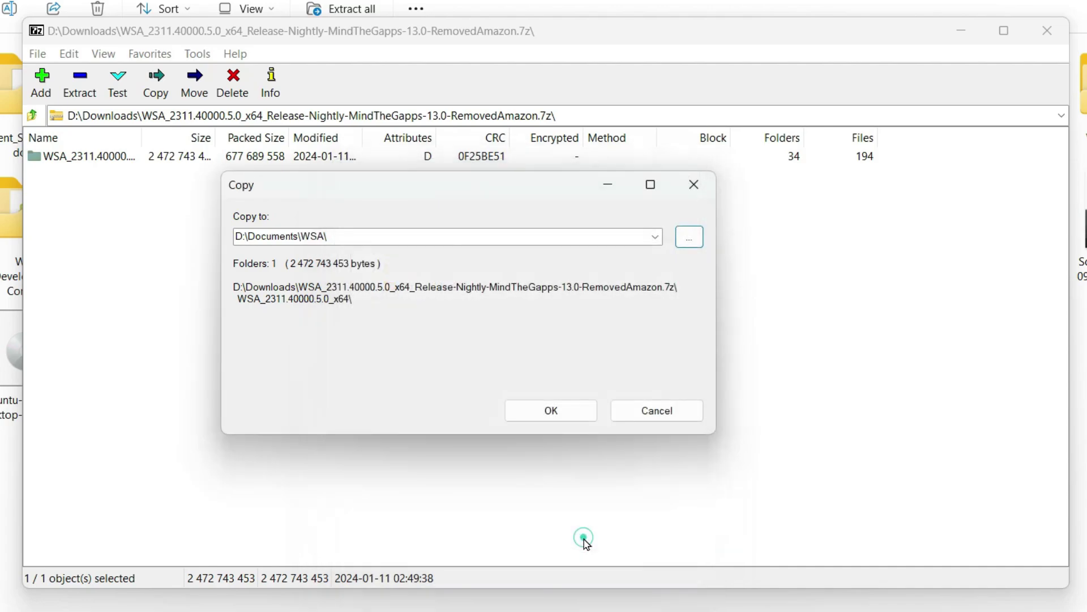
{"action": "left_click", "coordinate": [551, 411]}
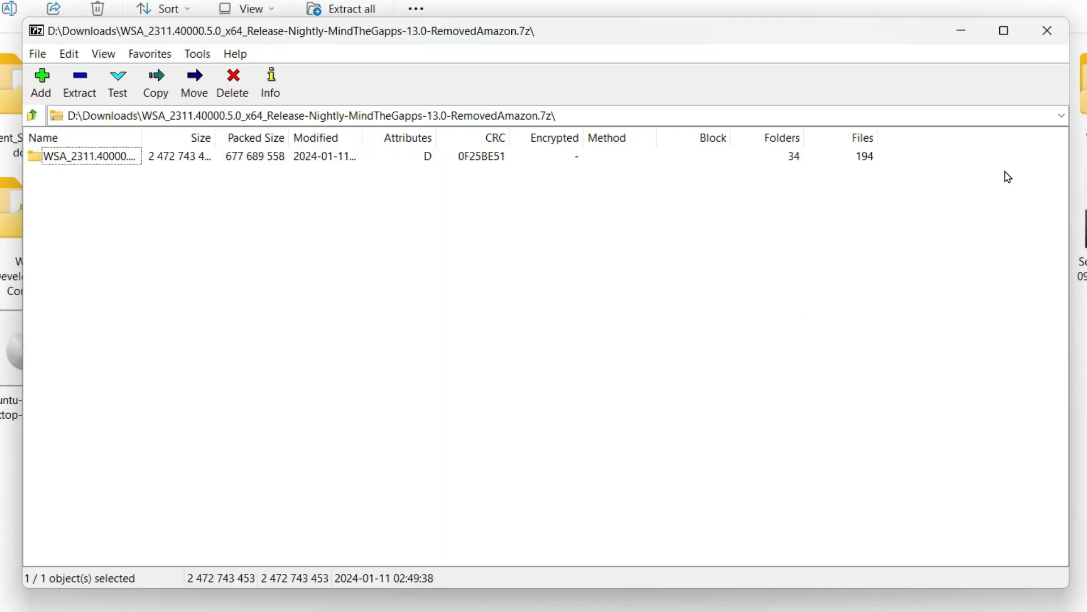
Navigate to Documents > WSA > WSA_2311.40000.5.0_x64 and launch Run.bat
{"action": "left_click", "coordinate": [1050, 33]}
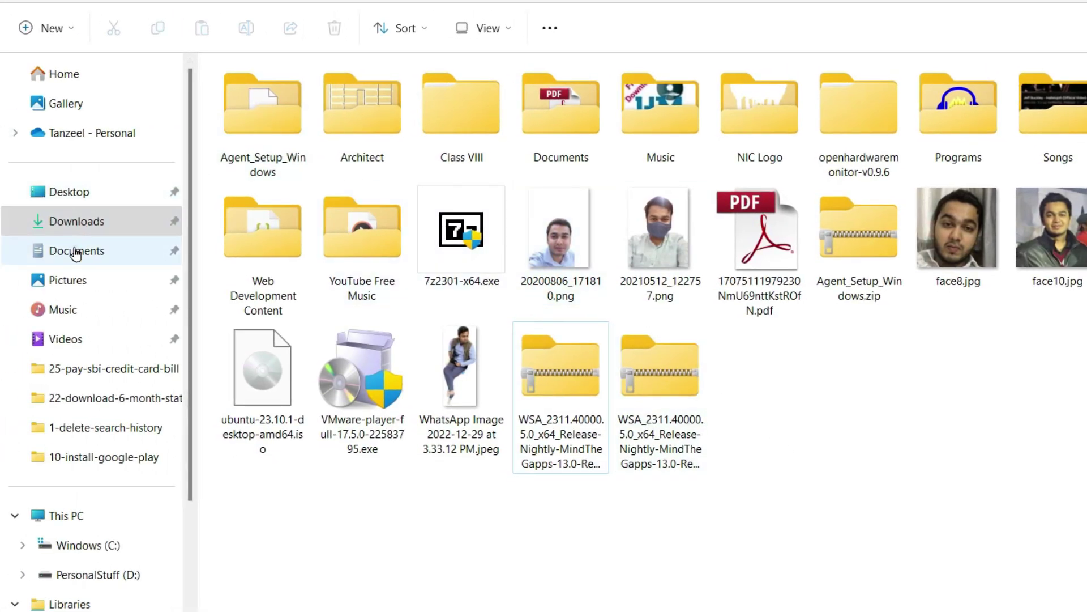
{"action": "left_click", "coordinate": [75, 251]}
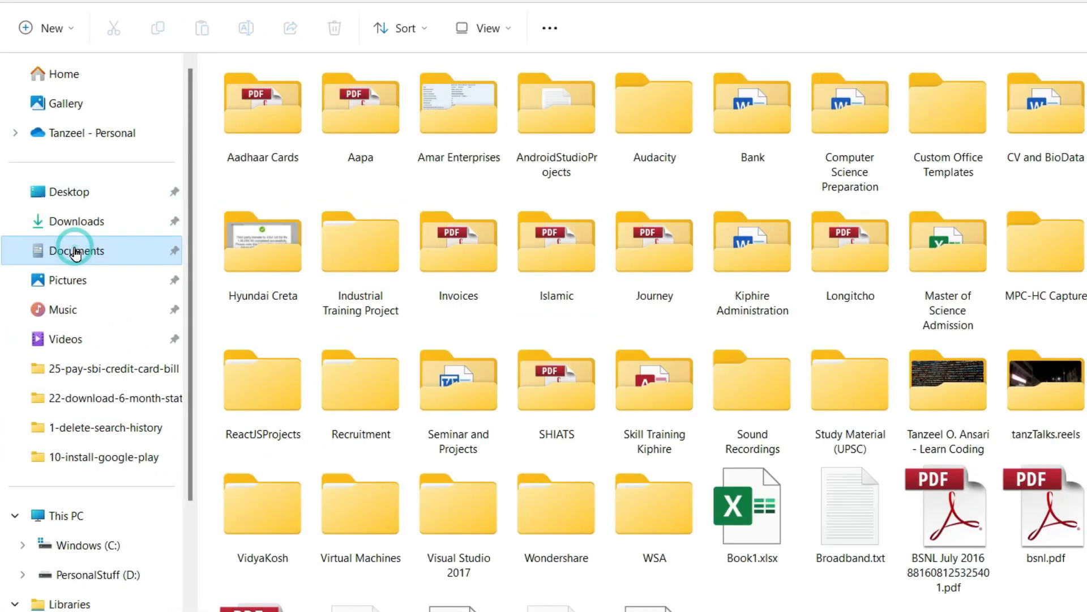
{"action": "left_click", "coordinate": [637, 519]}
{"action": "double_click", "coordinate": [638, 518]}
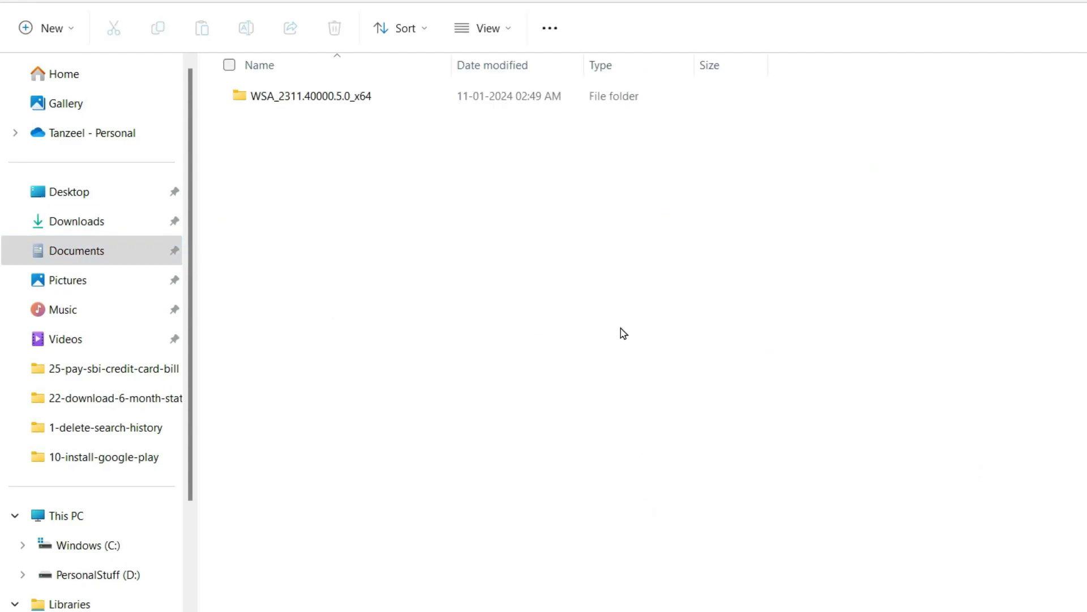
{"action": "left_click", "coordinate": [354, 92]}
{"action": "double_click", "coordinate": [354, 93]}
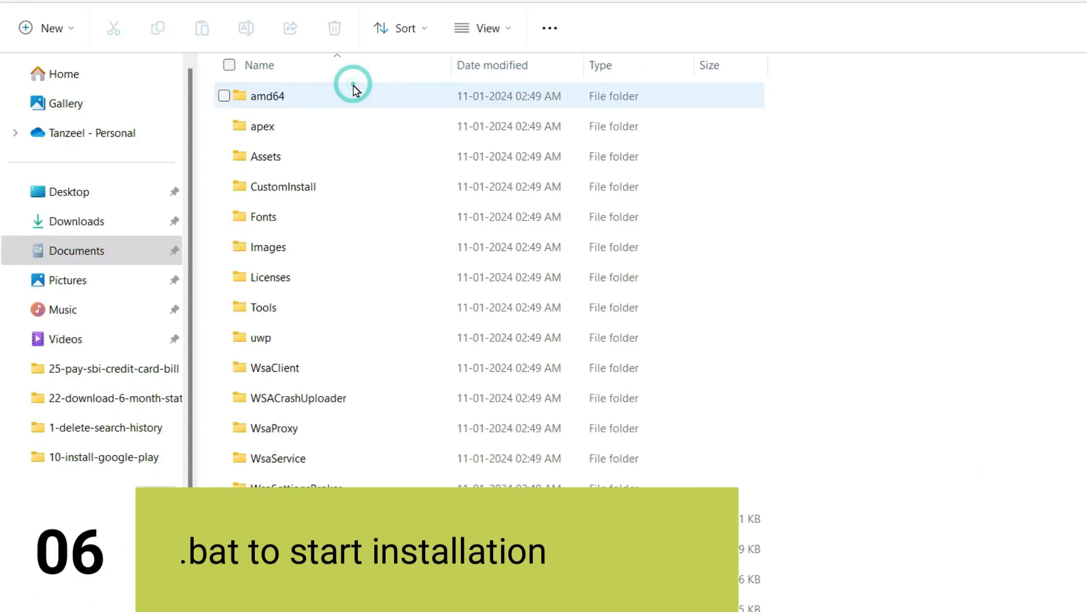
{"action": "scroll", "coordinate": [180, 85], "scroll_direction": "down", "scroll_amount": 5}
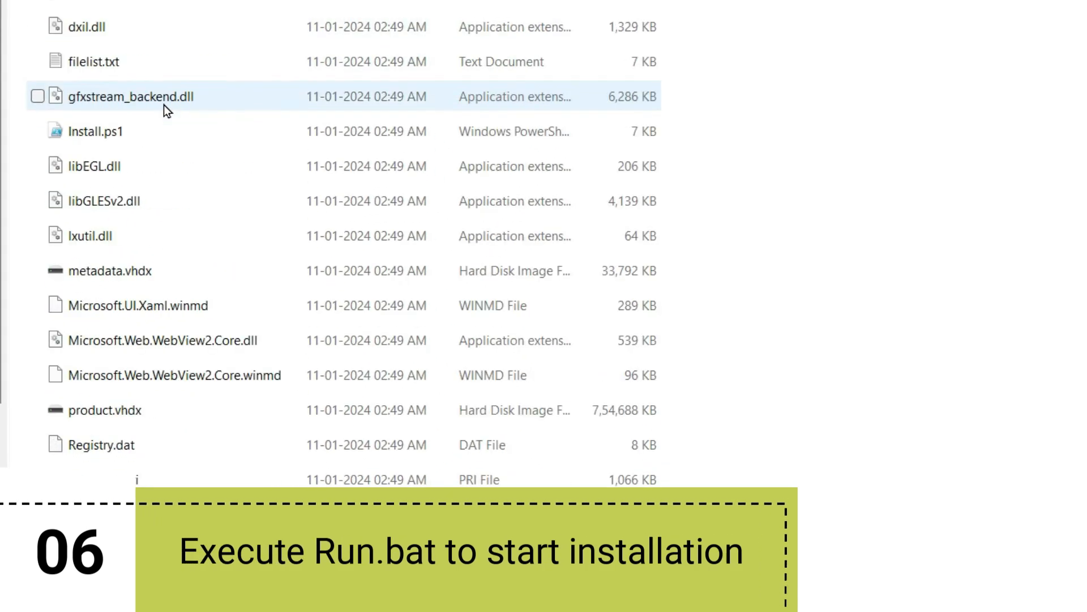
{"action": "scroll", "coordinate": [164, 104], "scroll_direction": "down", "scroll_amount": 5}
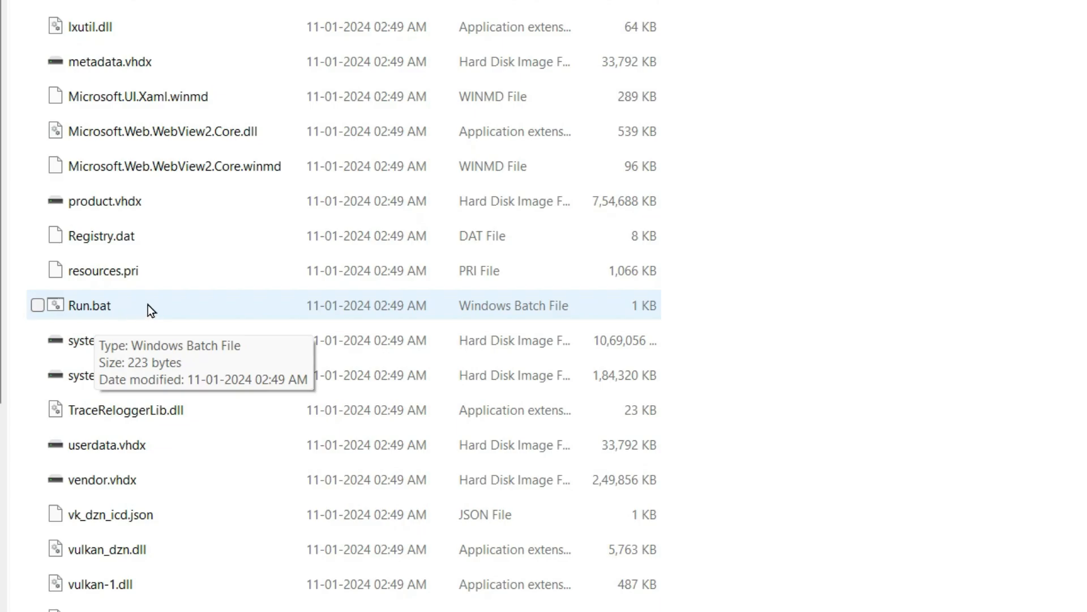
{"action": "double_click", "coordinate": [122, 309]}
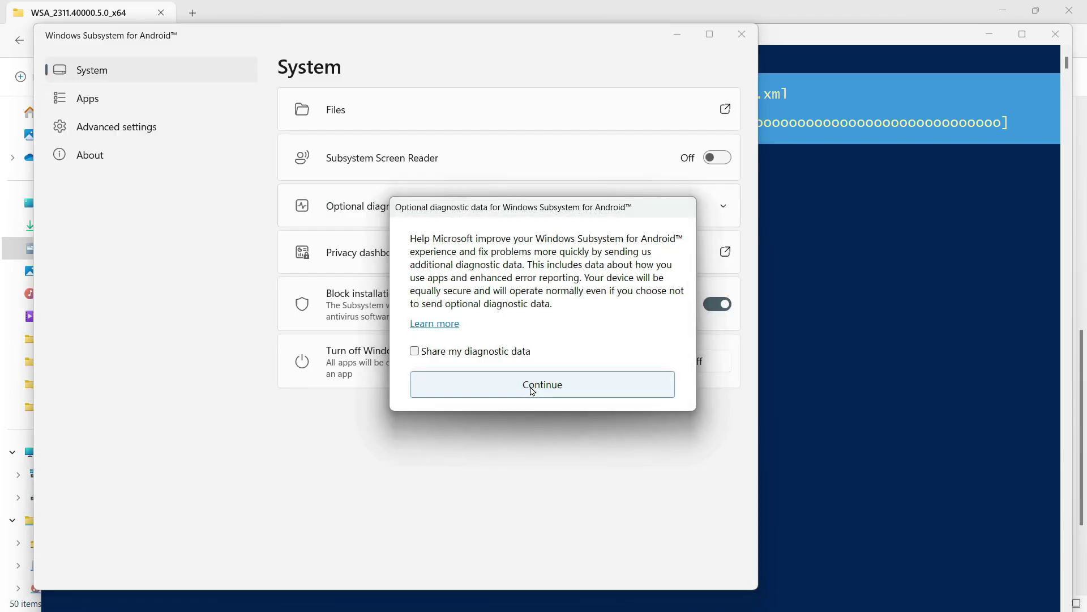
Continue without diagnostic data, start Google Play sign-in, and exit the All Done installer console
{"action": "left_click", "coordinate": [532, 390]}
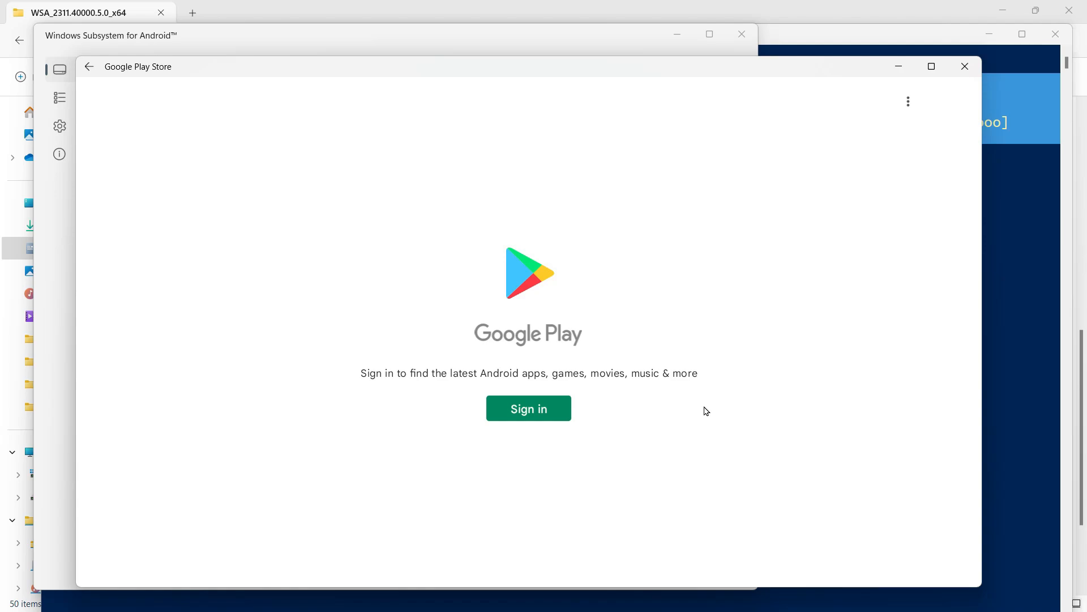
{"action": "left_click", "coordinate": [543, 409]}
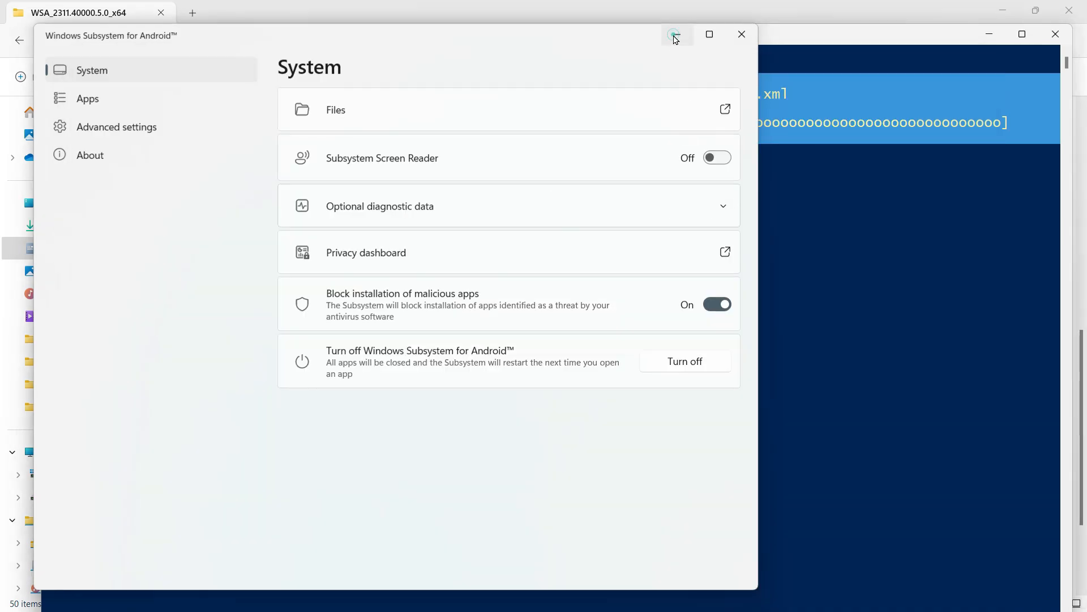
{"action": "left_click", "coordinate": [676, 35]}
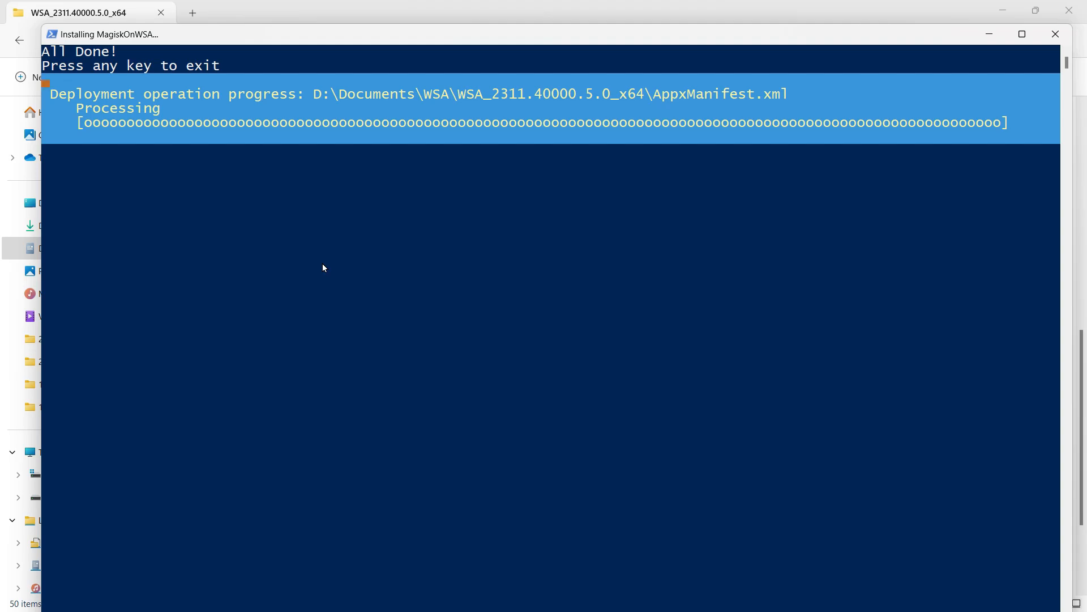
{"action": "key", "text": "Return"}
Navigate back up to Documents and close the File Explorer window
{"action": "left_click", "coordinate": [284, 40]}
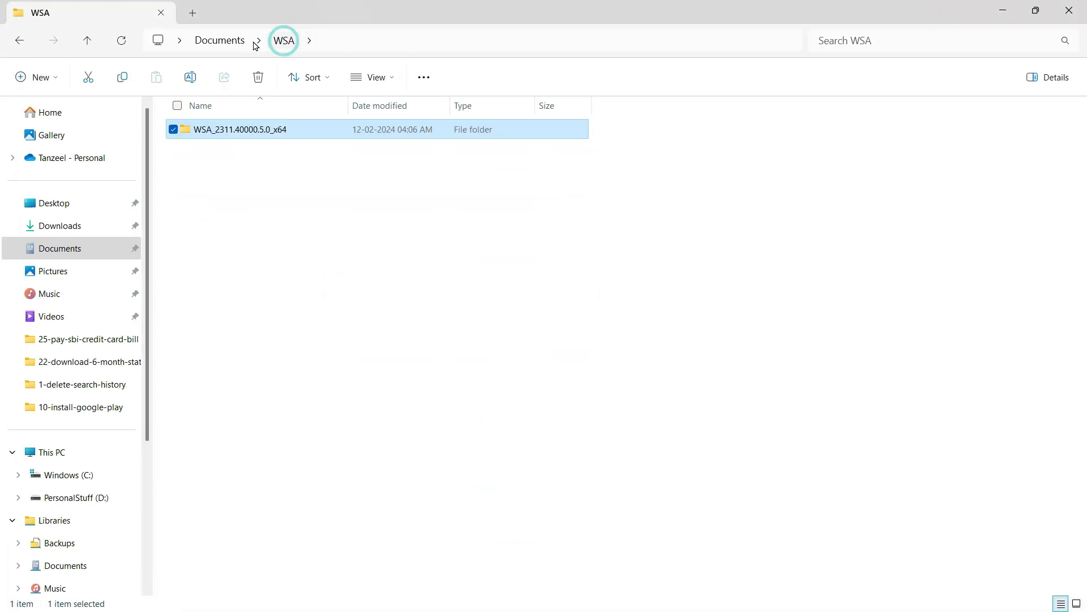
{"action": "left_click", "coordinate": [220, 40]}
{"action": "left_click", "coordinate": [1069, 10]}
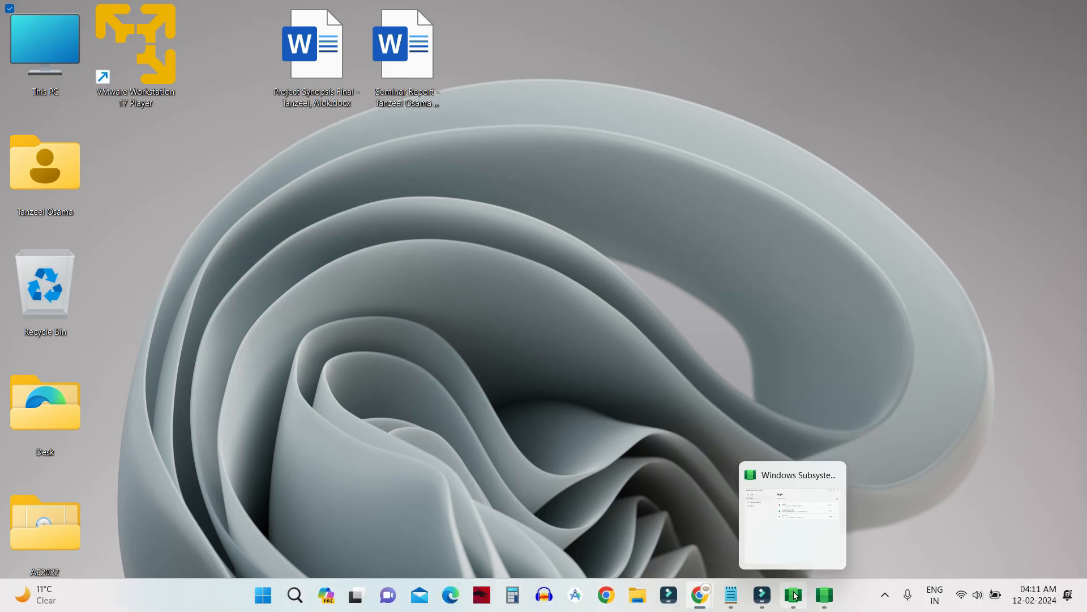
Restore the WSA window and launch Play Store from its actions menu
{"action": "left_click", "coordinate": [794, 595]}
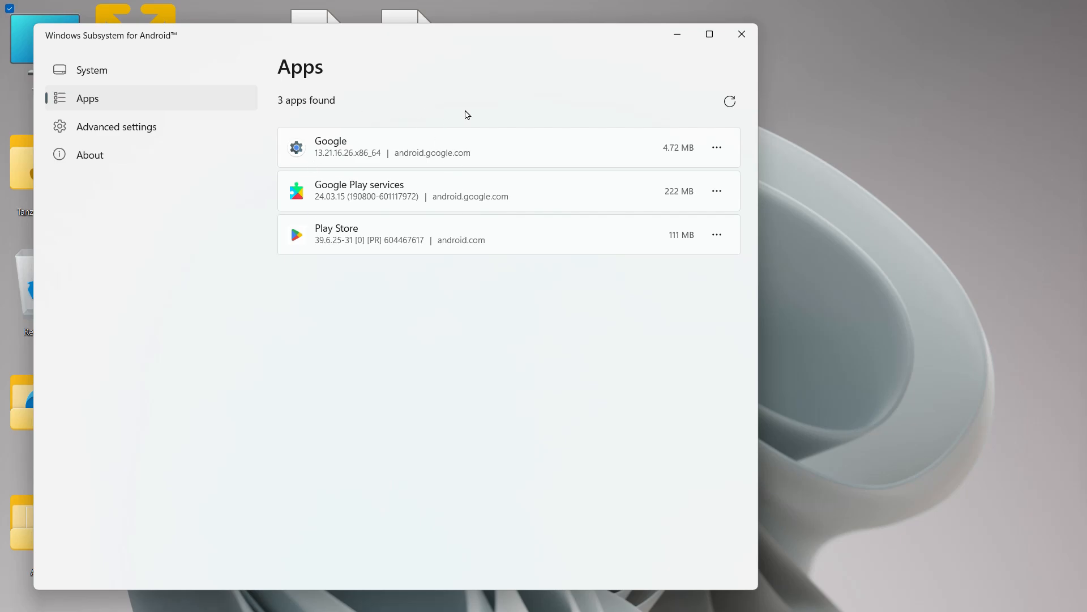
{"action": "left_click", "coordinate": [717, 235]}
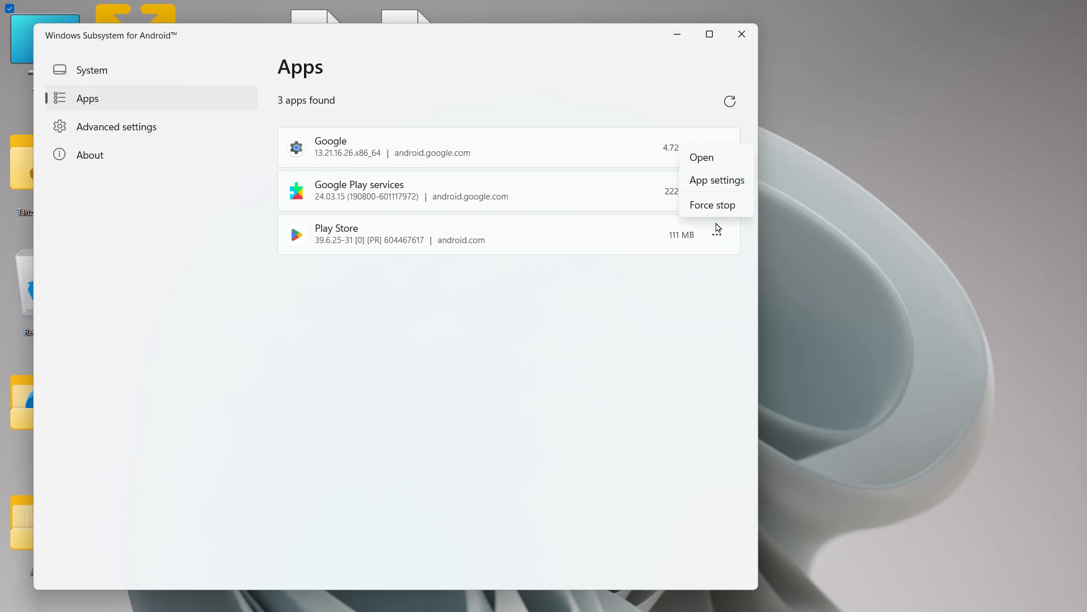
{"action": "left_click", "coordinate": [702, 158]}
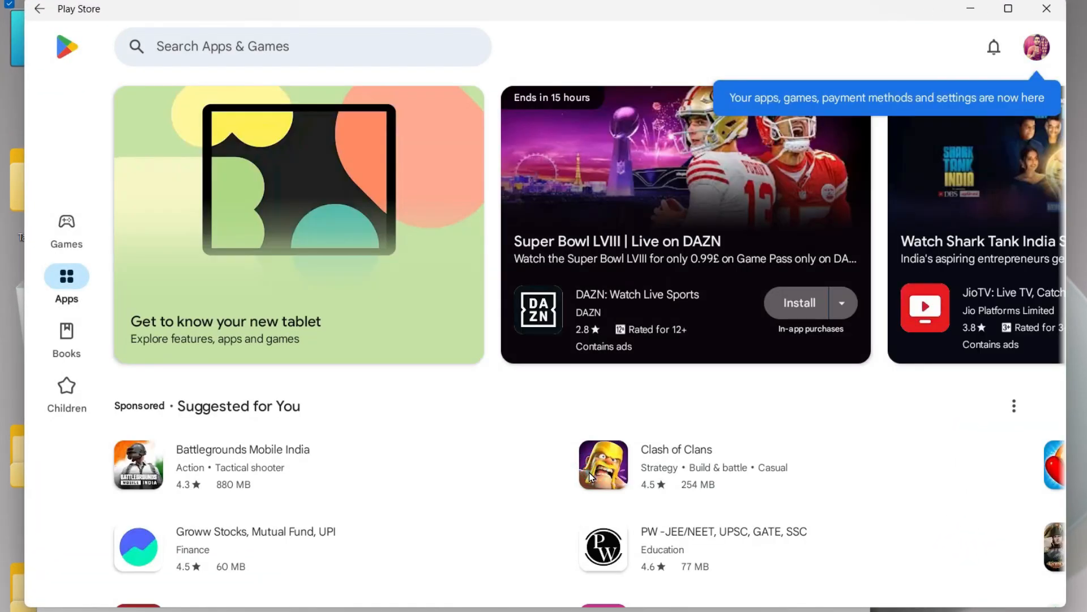
{"action": "scroll", "coordinate": [589, 473], "scroll_direction": "down", "scroll_amount": 5}
{"action": "scroll", "coordinate": [589, 473], "scroll_direction": "down", "scroll_amount": 5}
{"action": "scroll", "coordinate": [588, 473], "scroll_direction": "down", "scroll_amount": 3}
{"action": "scroll", "coordinate": [588, 473], "scroll_direction": "down", "scroll_amount": 4}
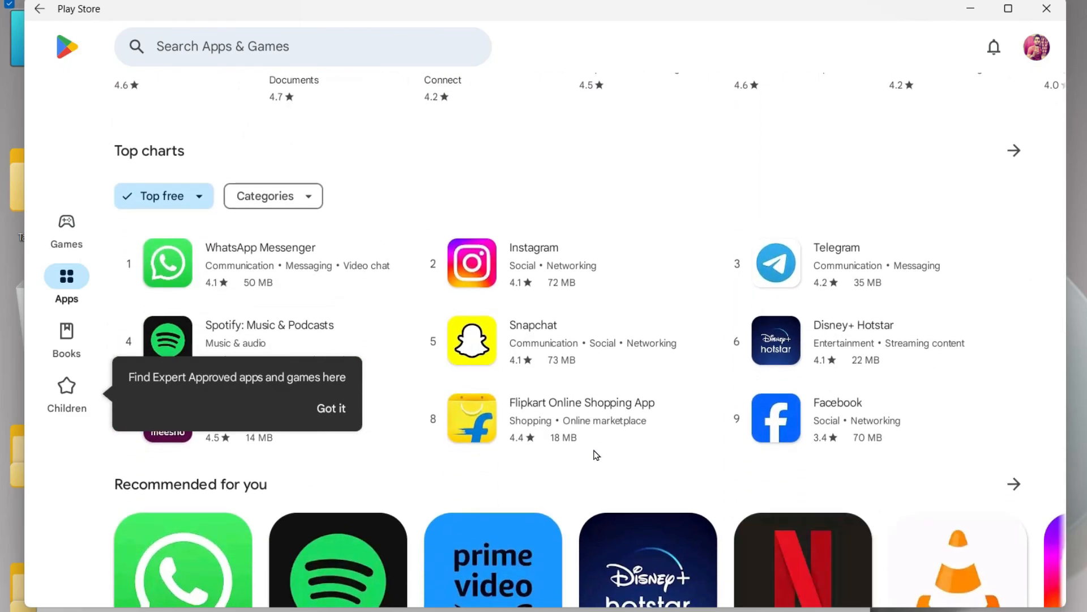
Install WhatsApp Messenger from Top charts and launch it to its splash screen
{"action": "left_click", "coordinate": [344, 269]}
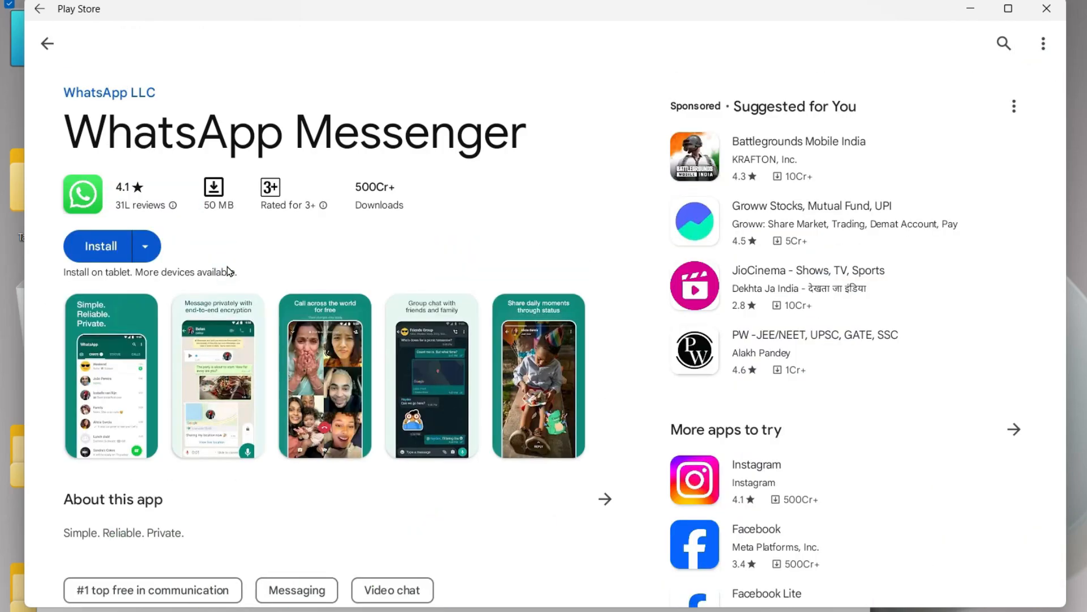
{"action": "left_click", "coordinate": [100, 245]}
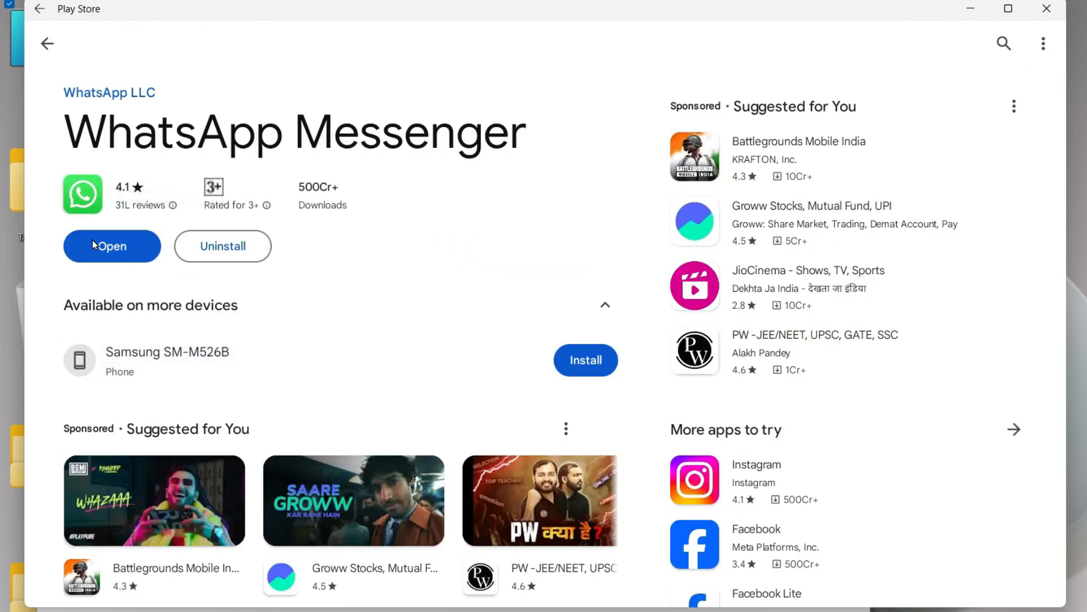
{"action": "left_click", "coordinate": [85, 238]}
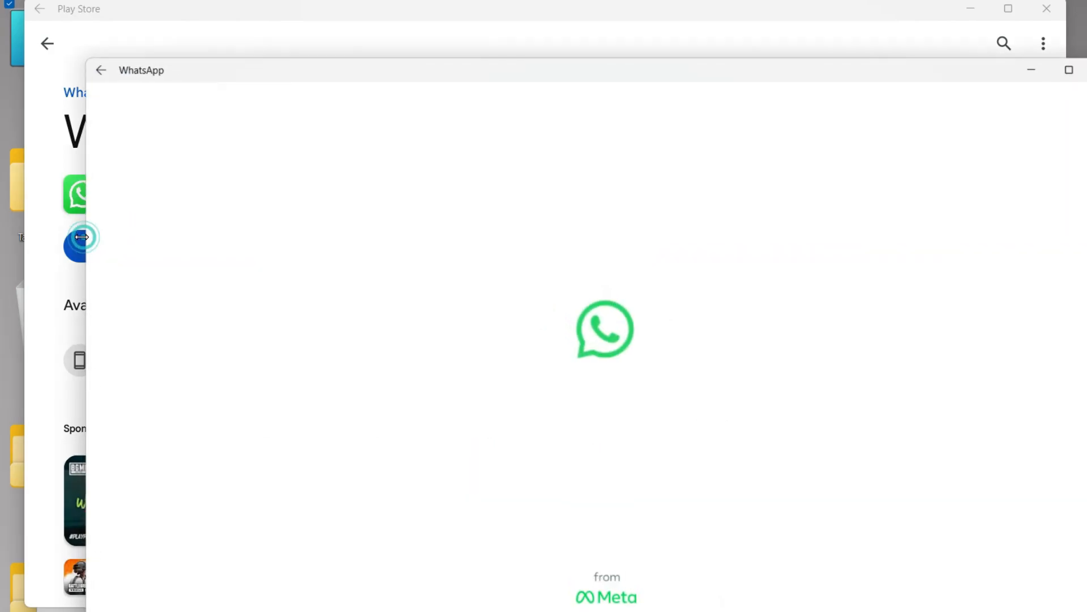